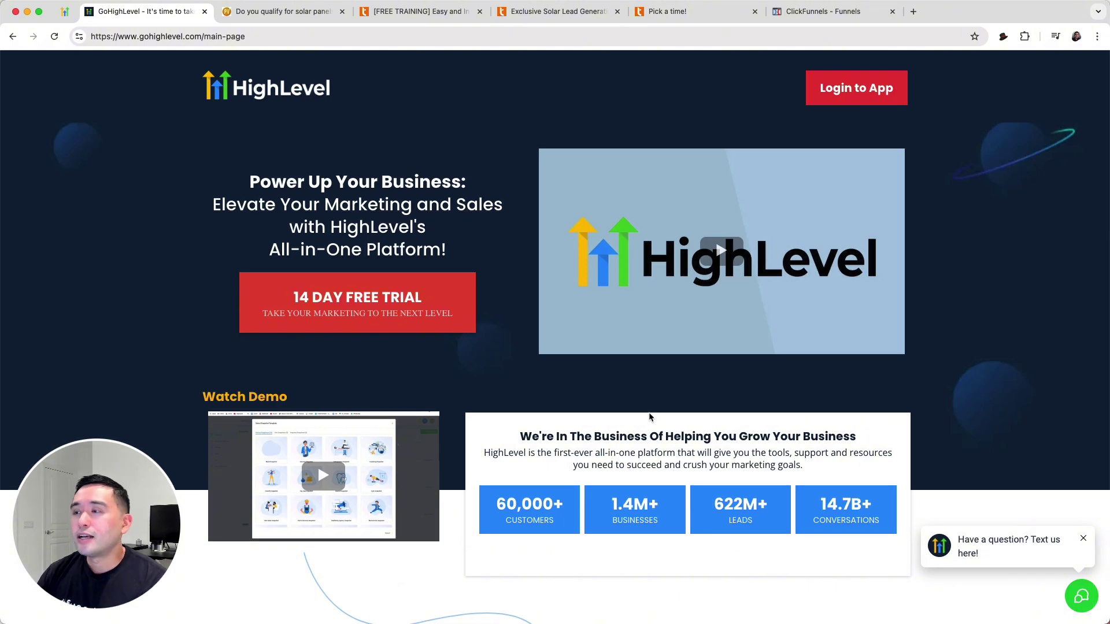
Review BarnumPT's page transfer options on the HighLevel page and look through the open solar quiz, training, webinar and booking pages.
click(1003, 36)
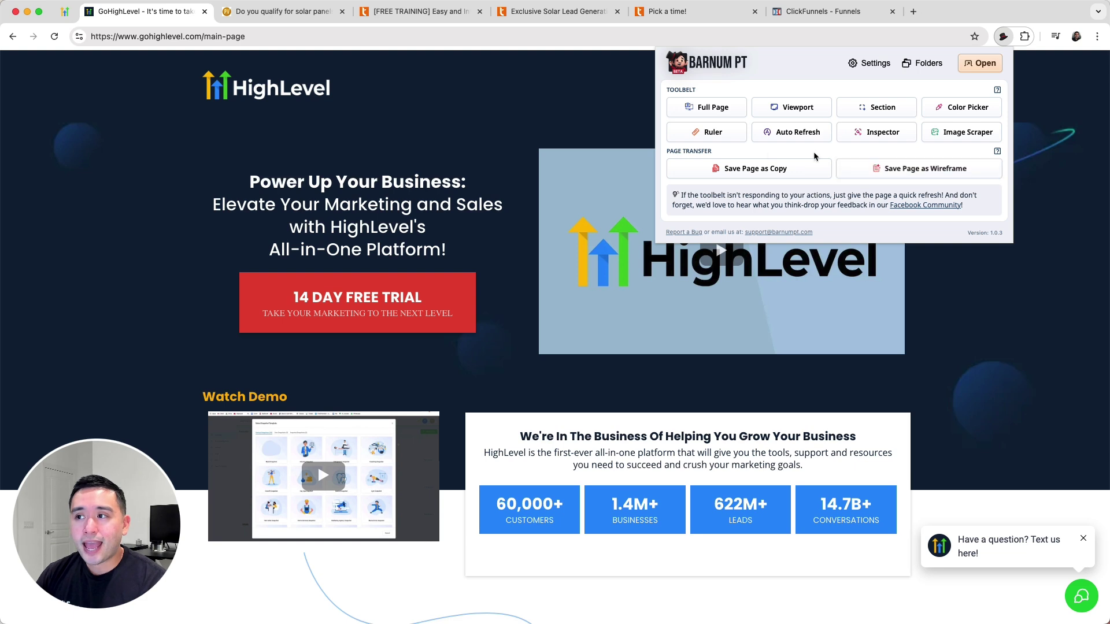
drag(668, 152, 710, 152)
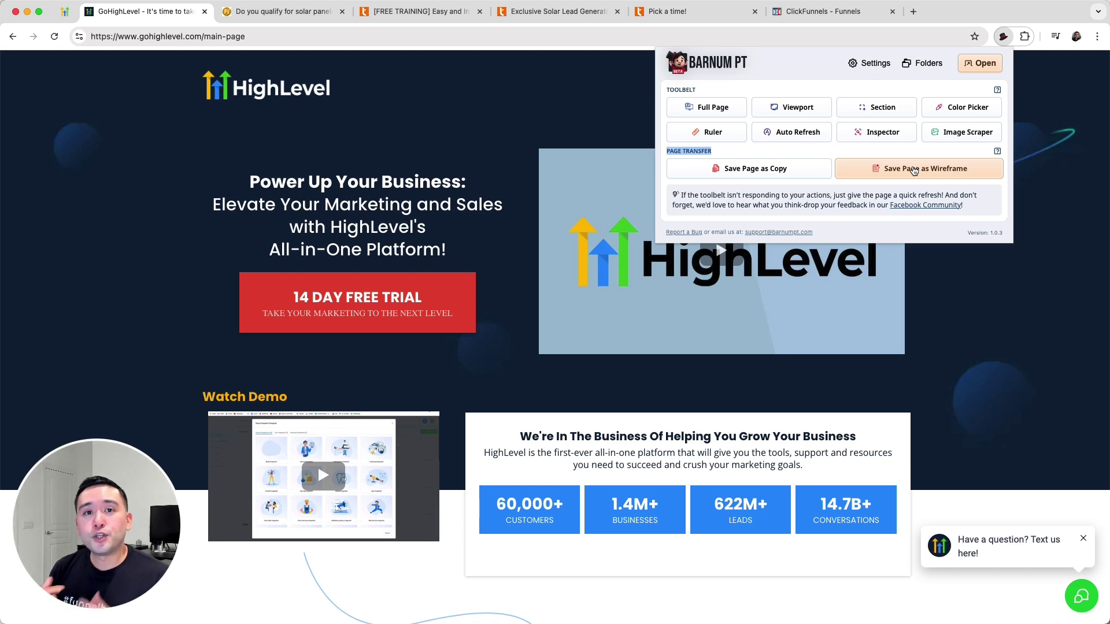
click(290, 12)
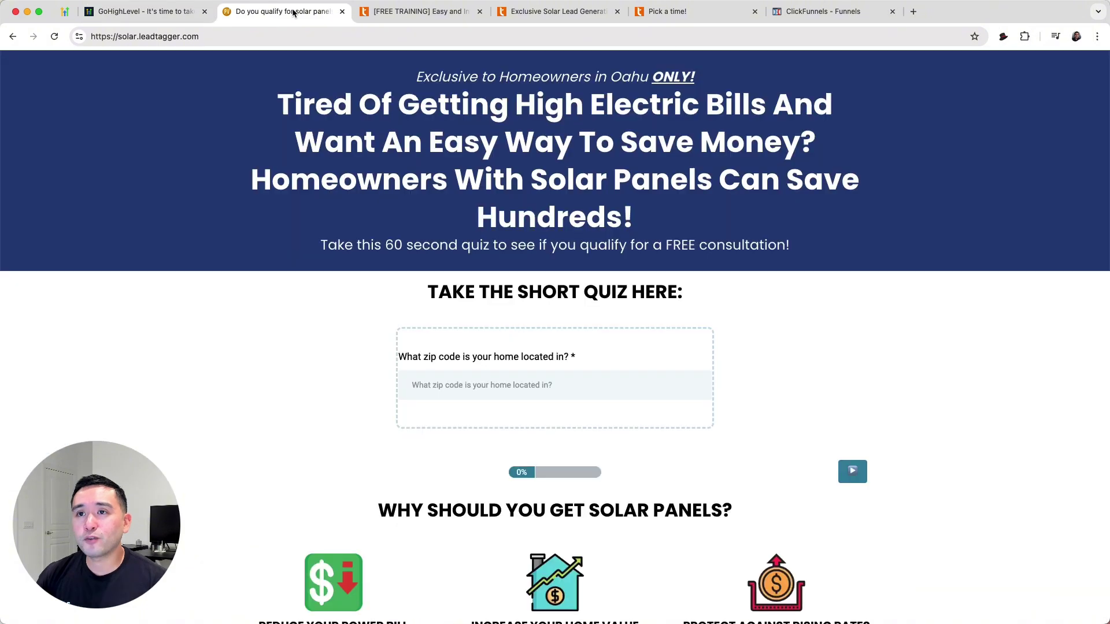
click(487, 16)
click(555, 12)
click(683, 11)
click(555, 12)
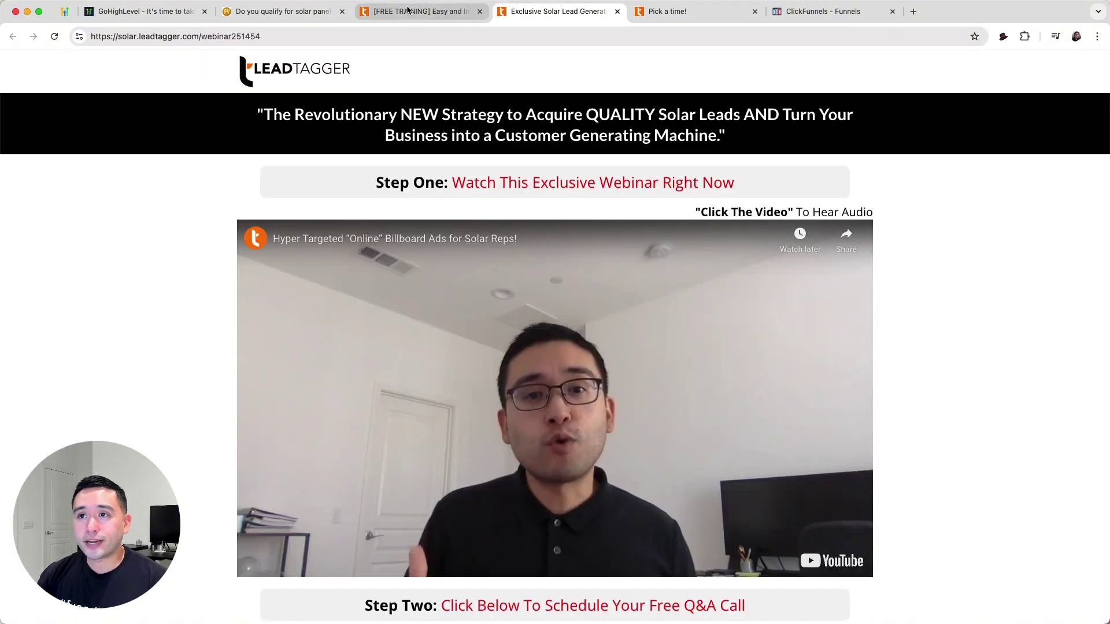
click(416, 11)
click(289, 15)
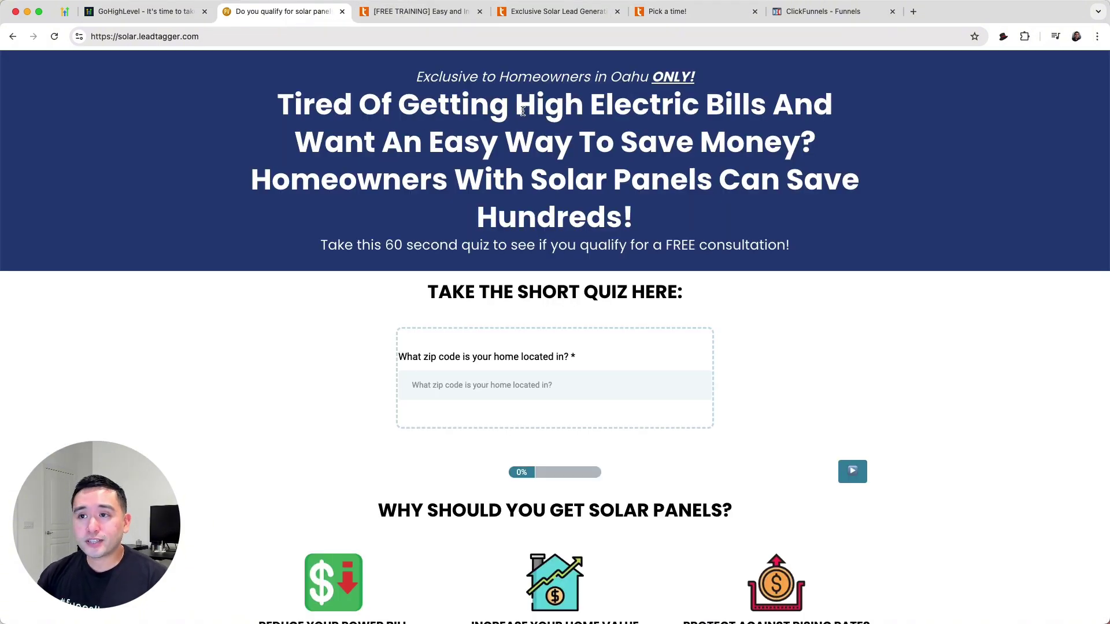
Save the solar quiz page as a copy with the BarnumPT extension, confirming permission to copy its assets.
click(1003, 36)
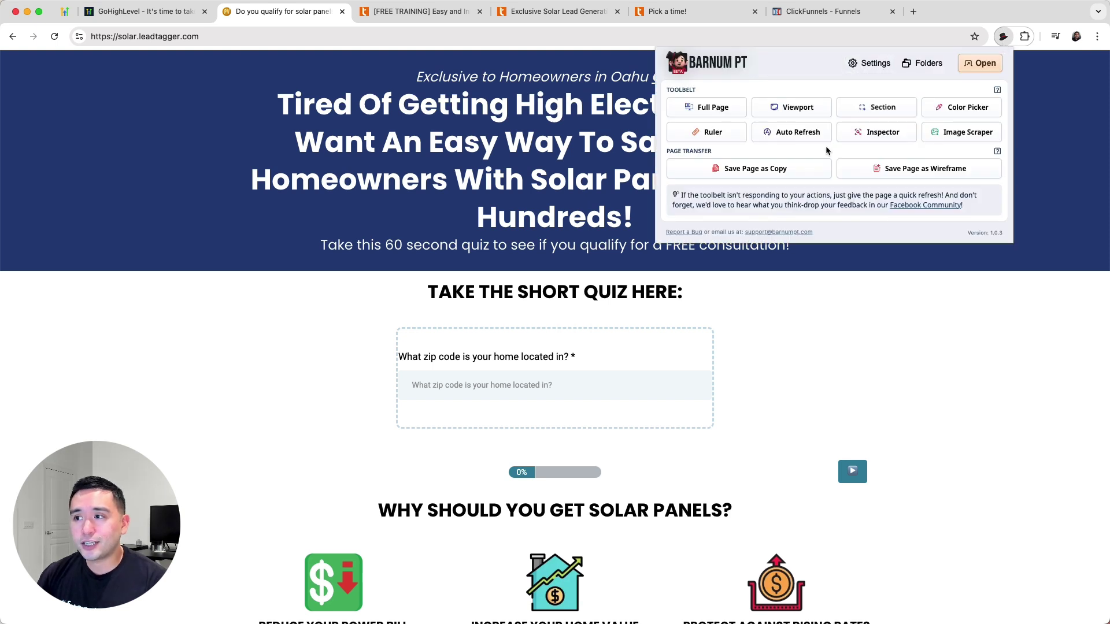
click(750, 175)
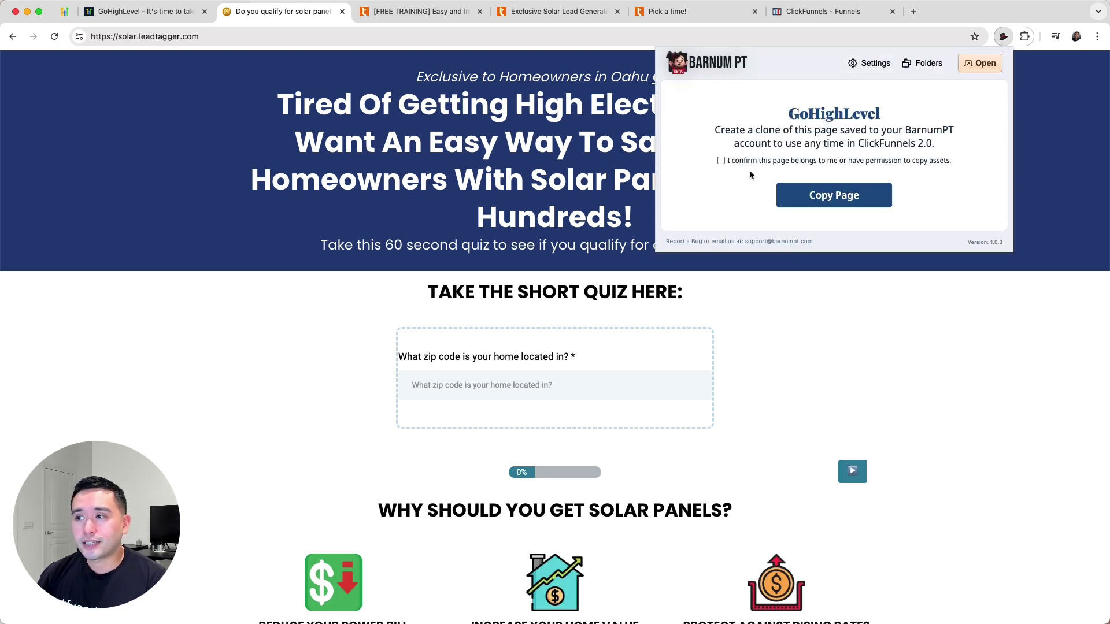
click(721, 162)
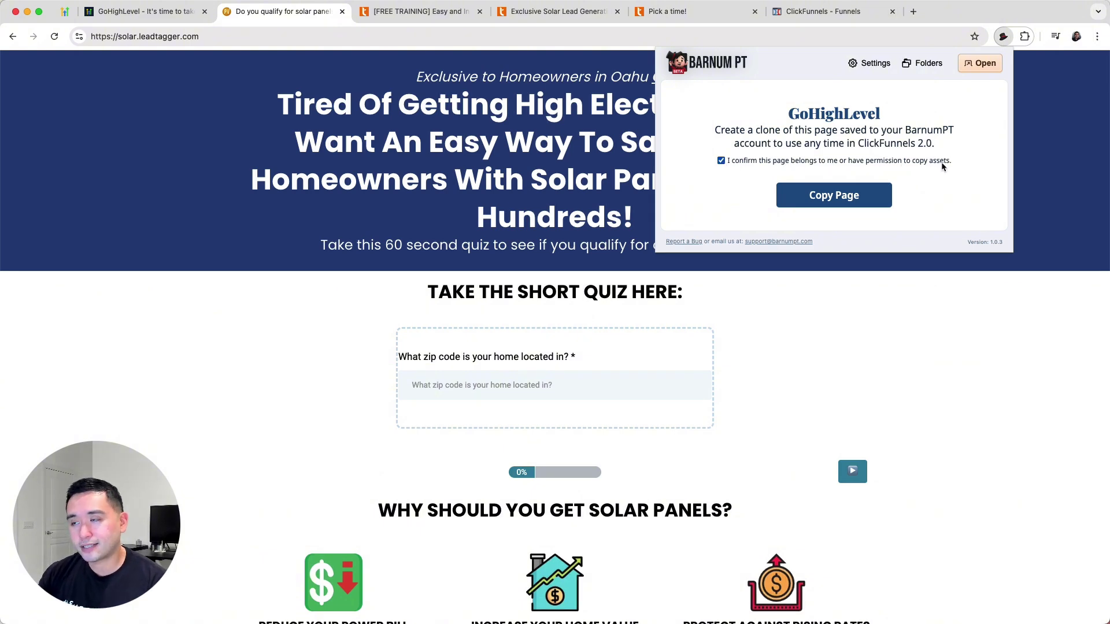
click(836, 198)
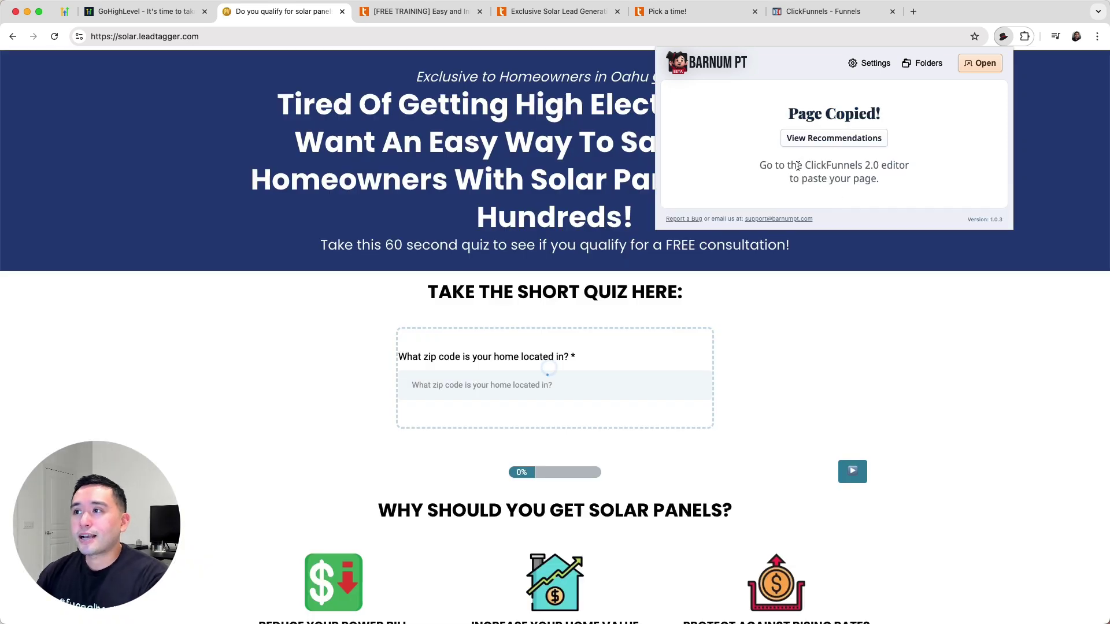
Switch to ClickFunnels and add a new page named "test" at the very start of the AI Optin Funnel.
click(797, 14)
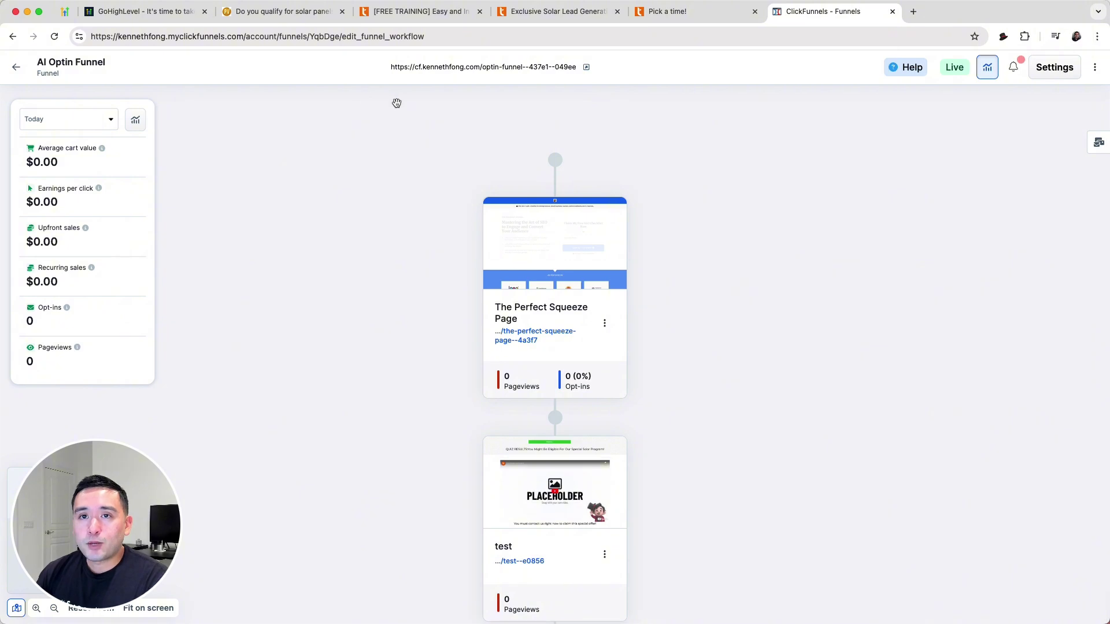
scroll(496, 116, down, 3)
scroll(463, 132, up, 1)
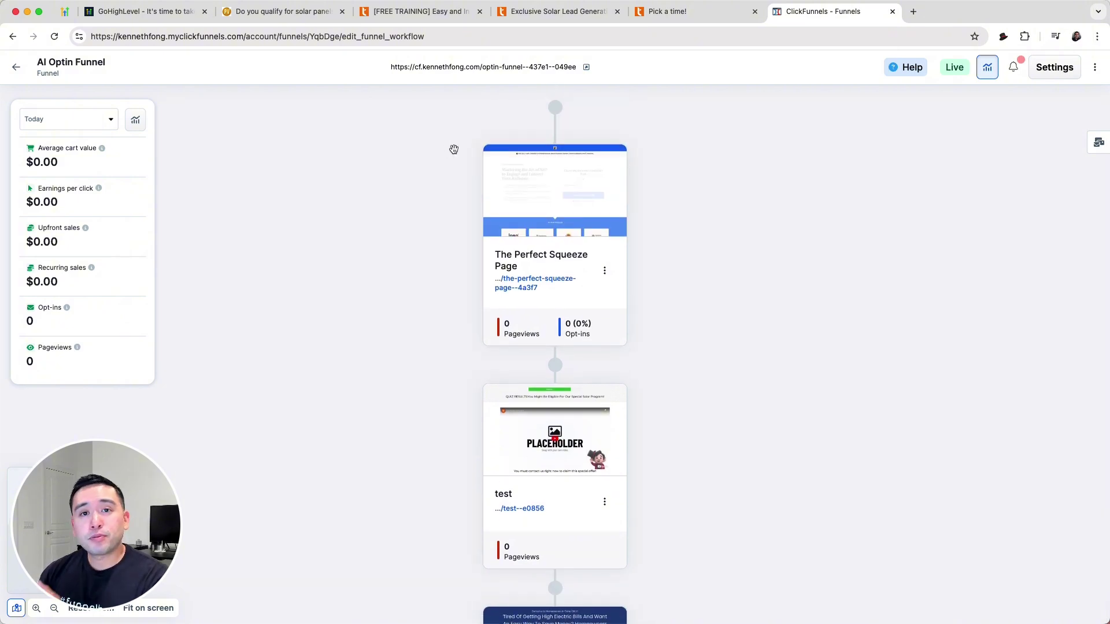
mouse_move(547, 451)
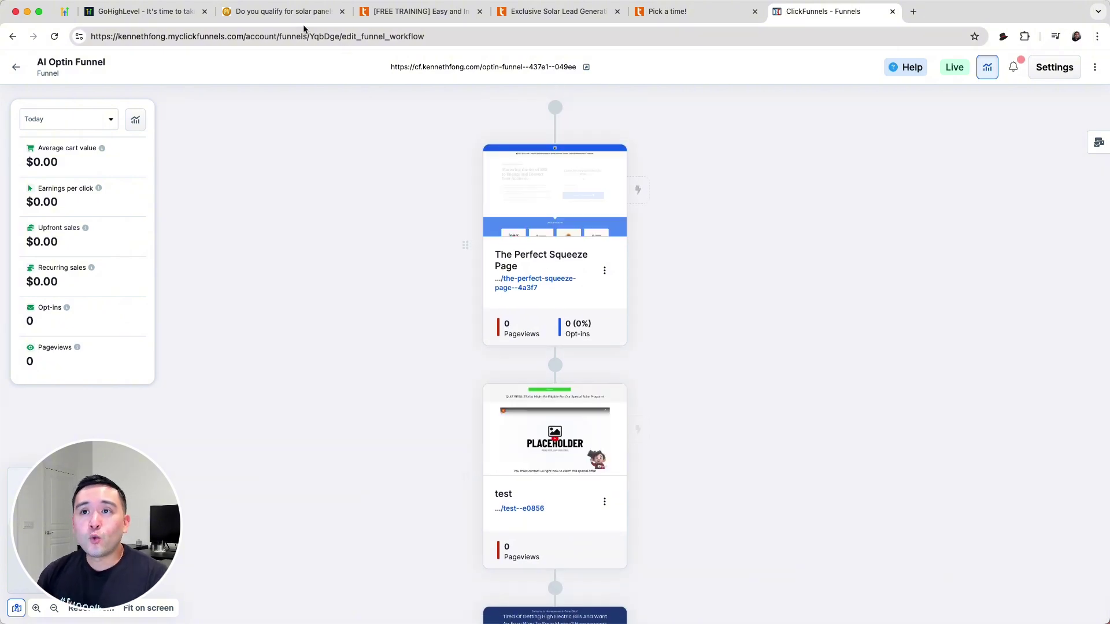
click(286, 12)
click(818, 11)
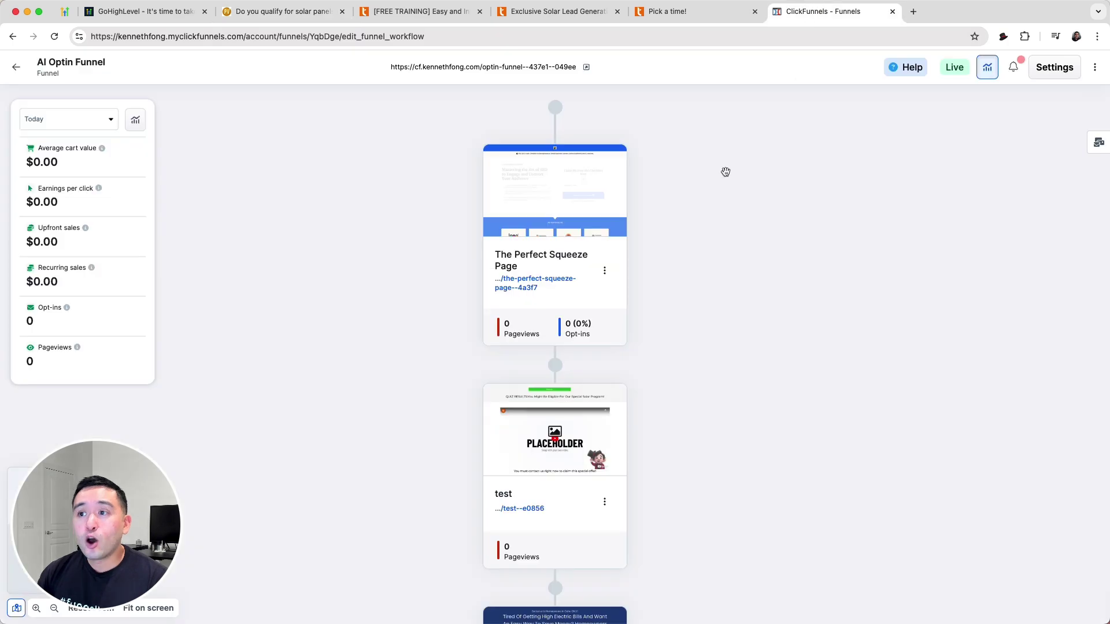
mouse_move(594, 174)
scroll(637, 203, up, 1)
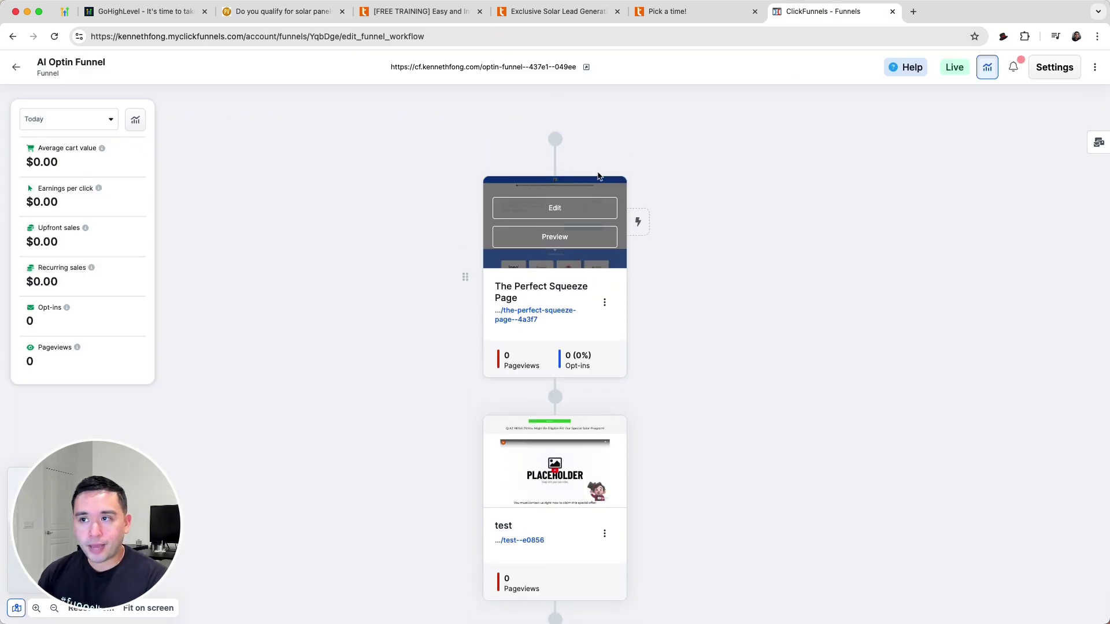
click(556, 140)
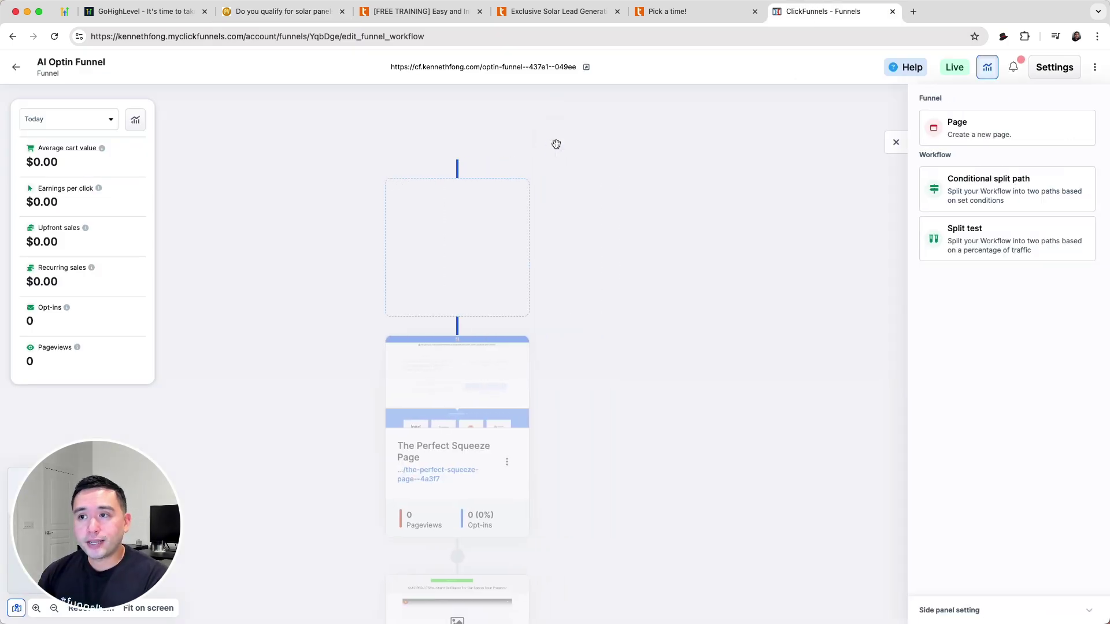
click(1003, 125)
click(672, 491)
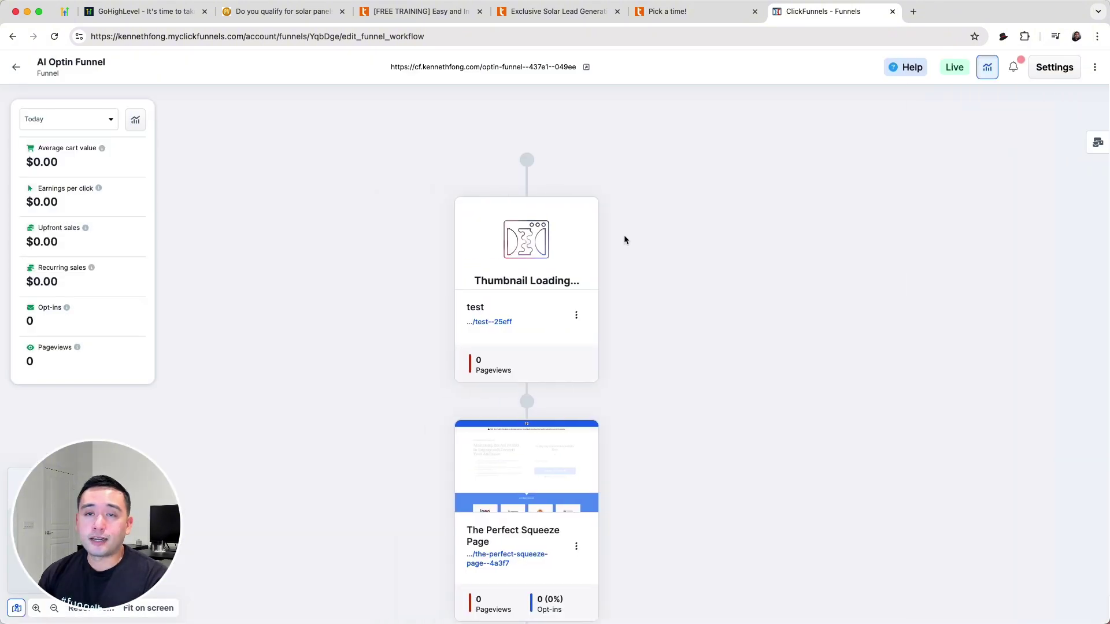
Edit the new test page and import the copied page dated Sep 16th, 7:11 pm through the BarnumPT assistant.
mouse_move(633, 219)
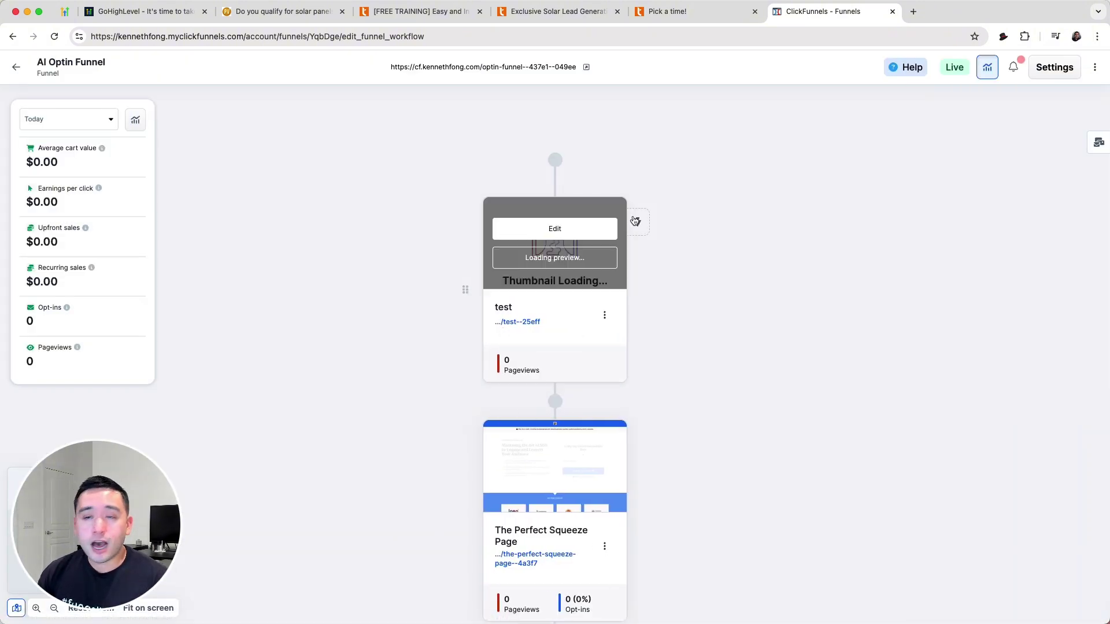
click(573, 234)
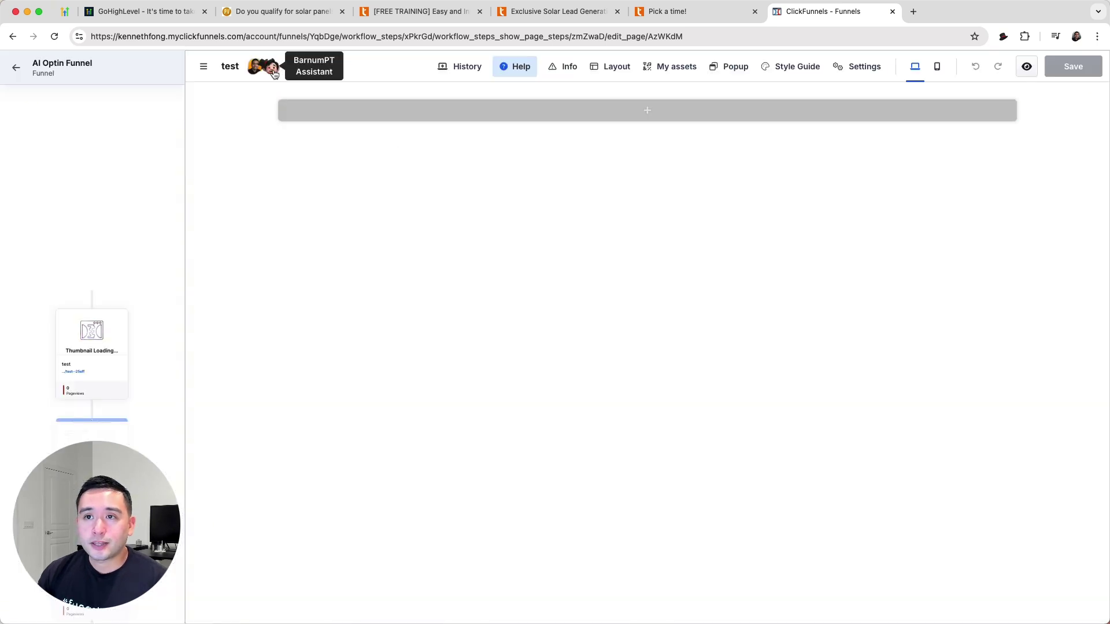
click(273, 69)
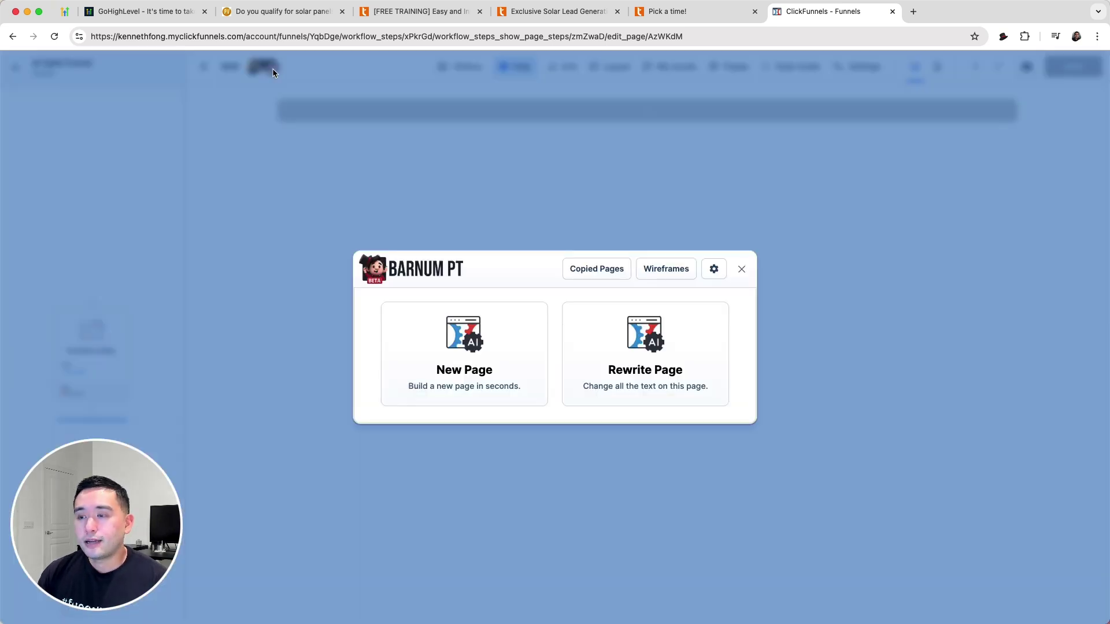
click(583, 269)
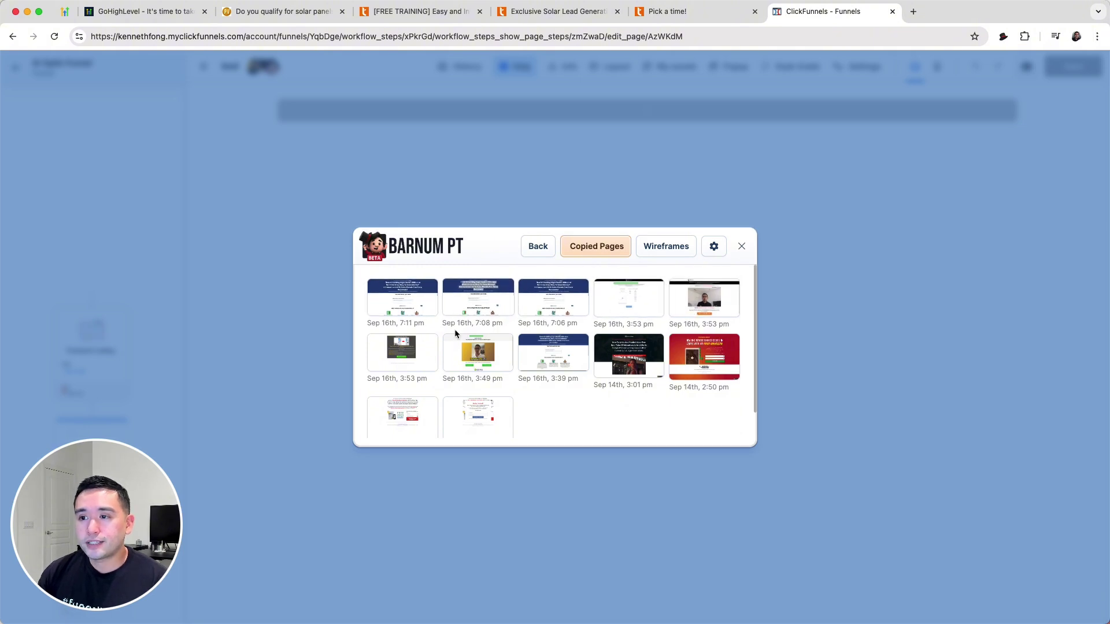
click(412, 298)
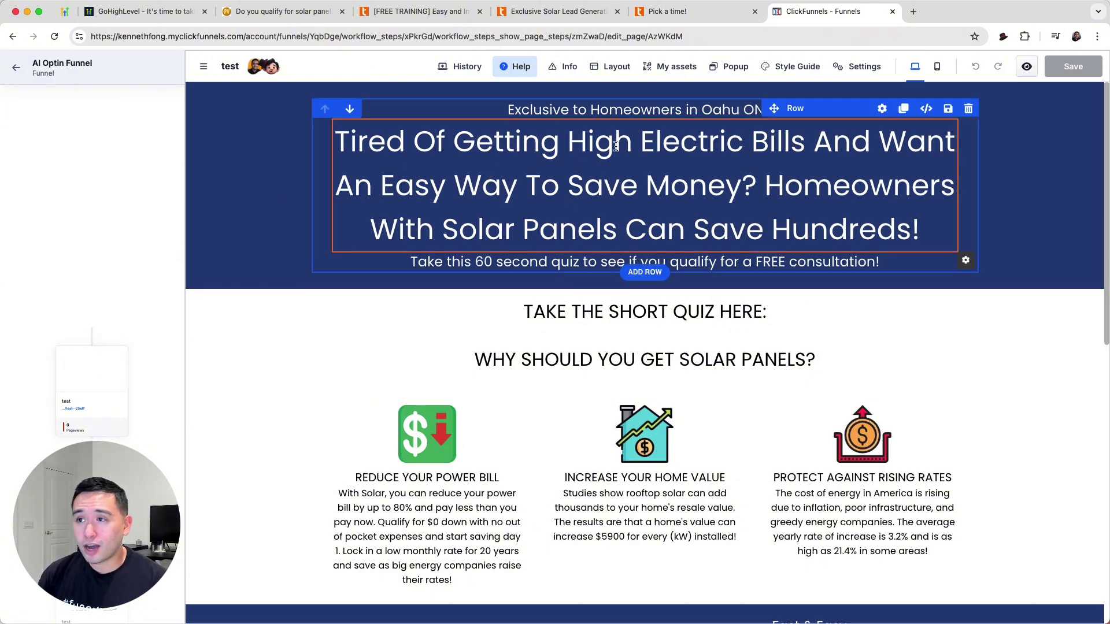
scroll(492, 260, down, 3)
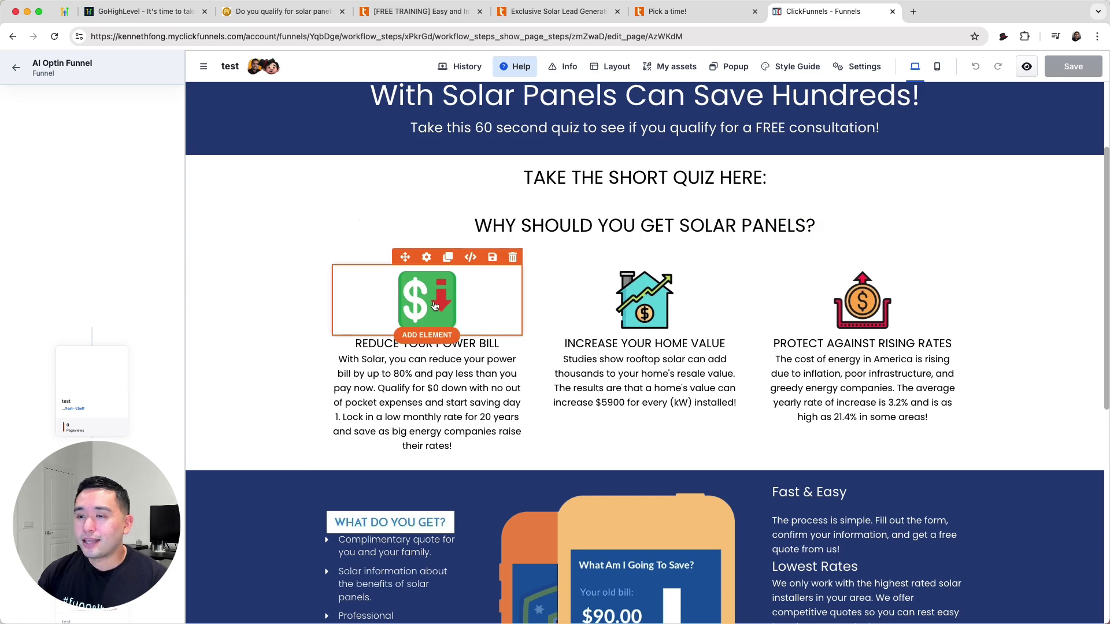
scroll(826, 317, down, 6)
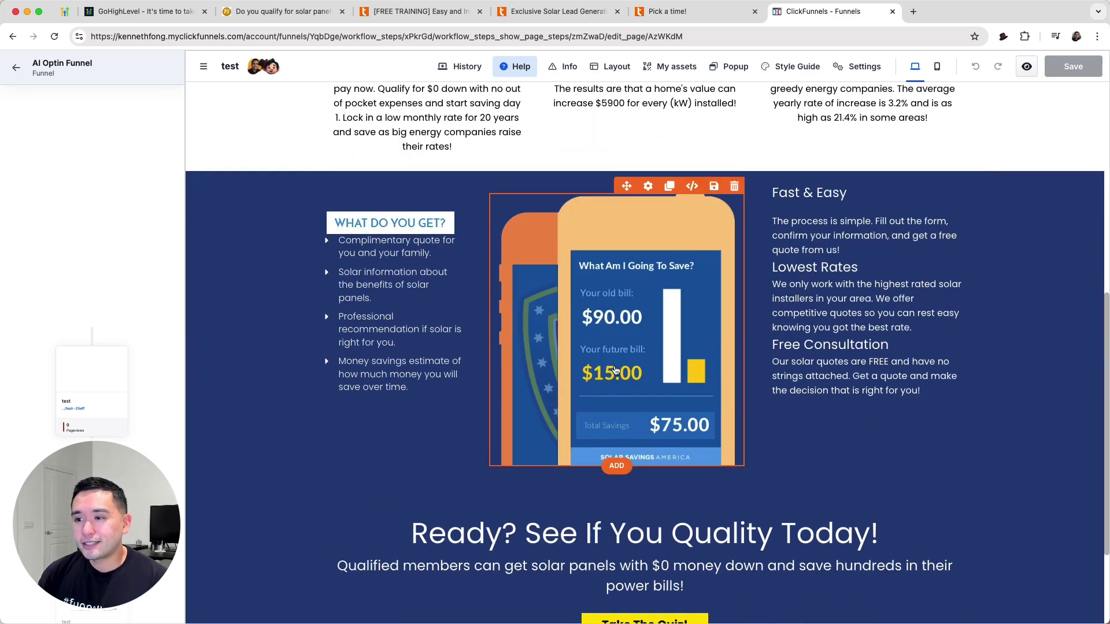
scroll(616, 371, up, 6)
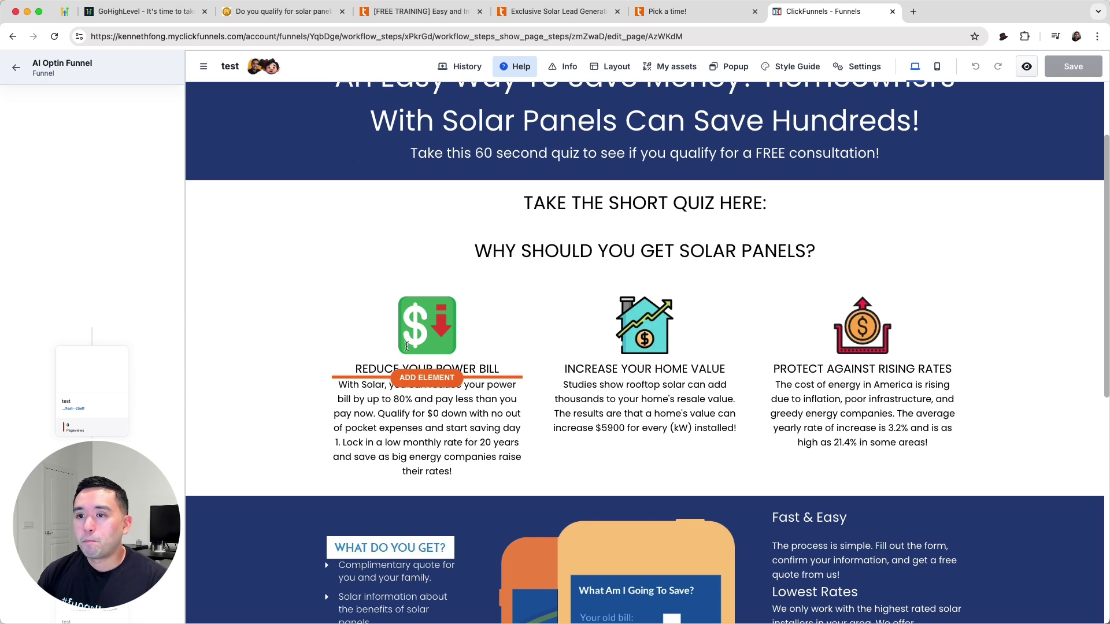
scroll(578, 277, up, 3)
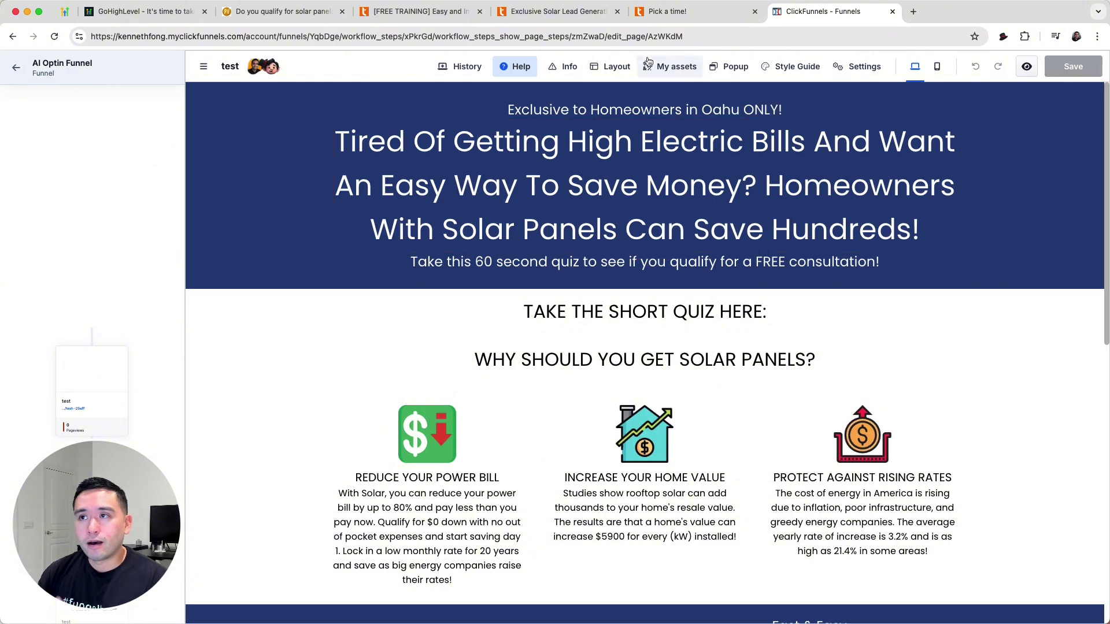
Return to the original solar quiz page and save it as a wireframe with the BarnumPT extension.
click(296, 13)
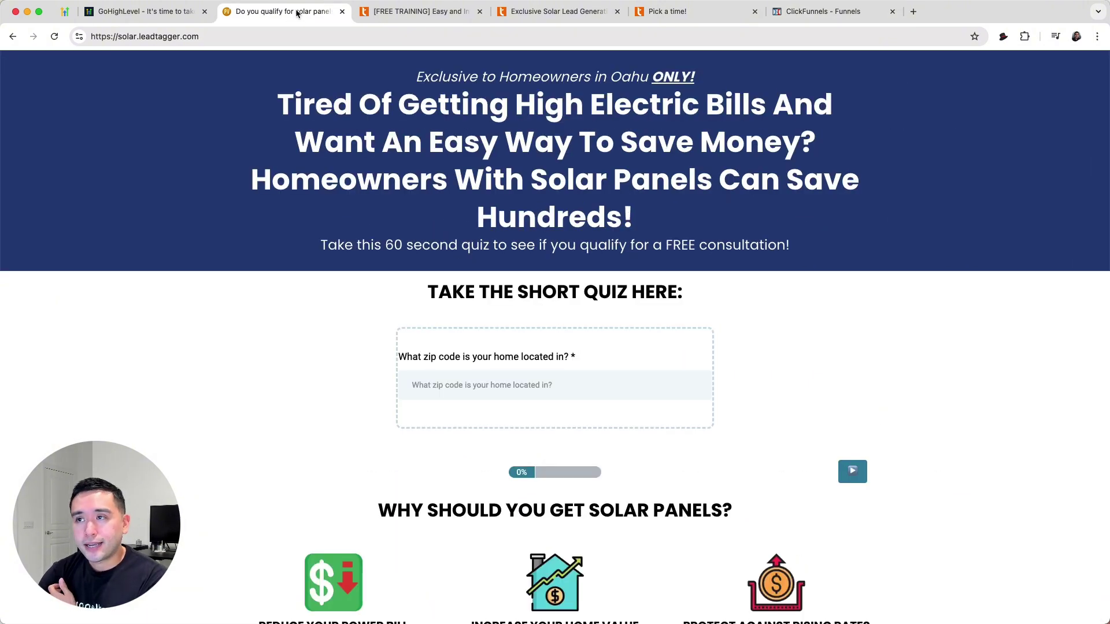
click(1004, 36)
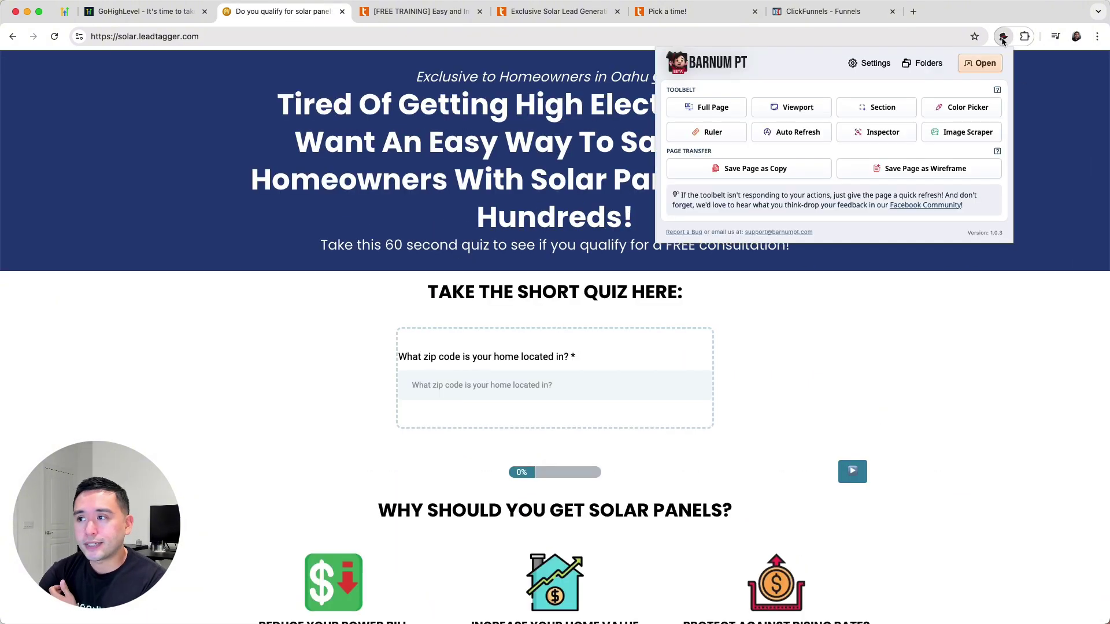
click(931, 170)
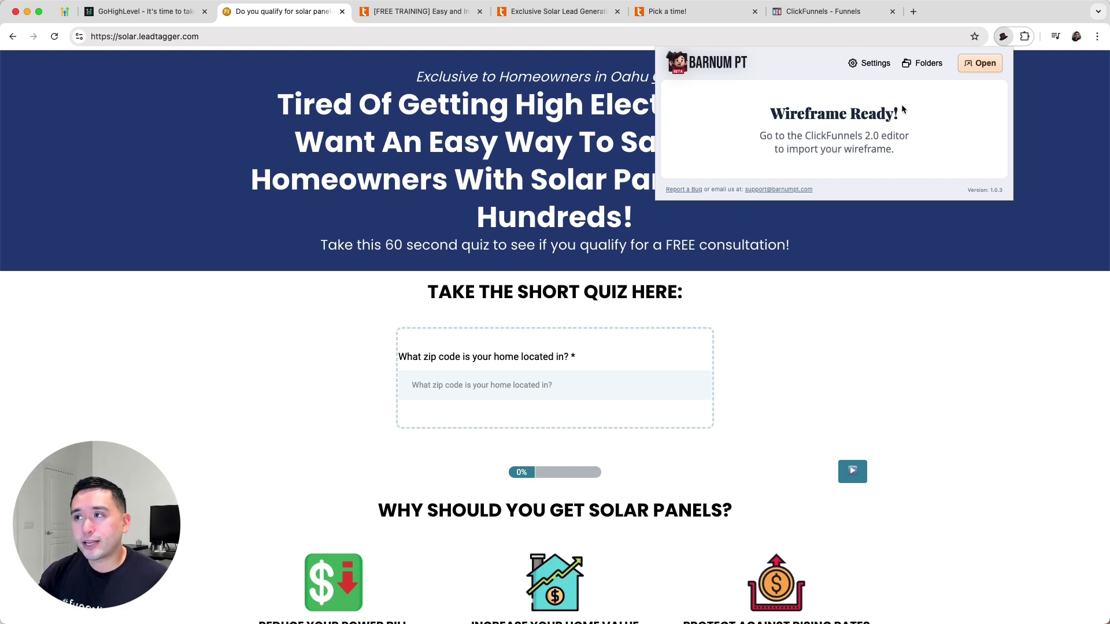
Import the wireframe dated Sep 16th, 7:13 pm into the ClickFunnels test page using the BarnumPT assistant.
click(854, 18)
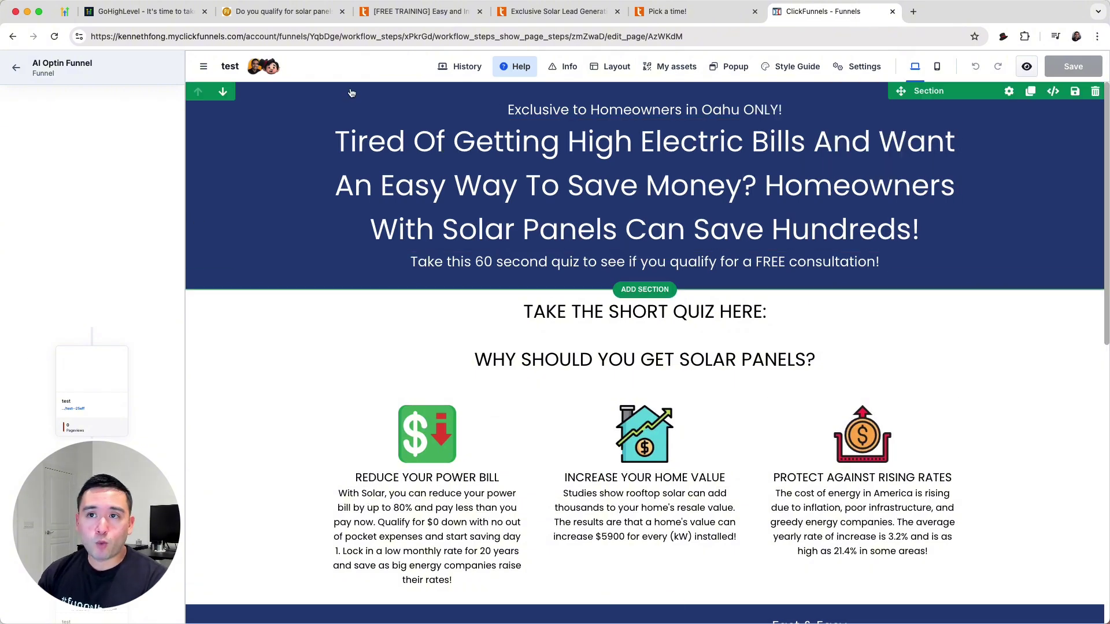
click(273, 68)
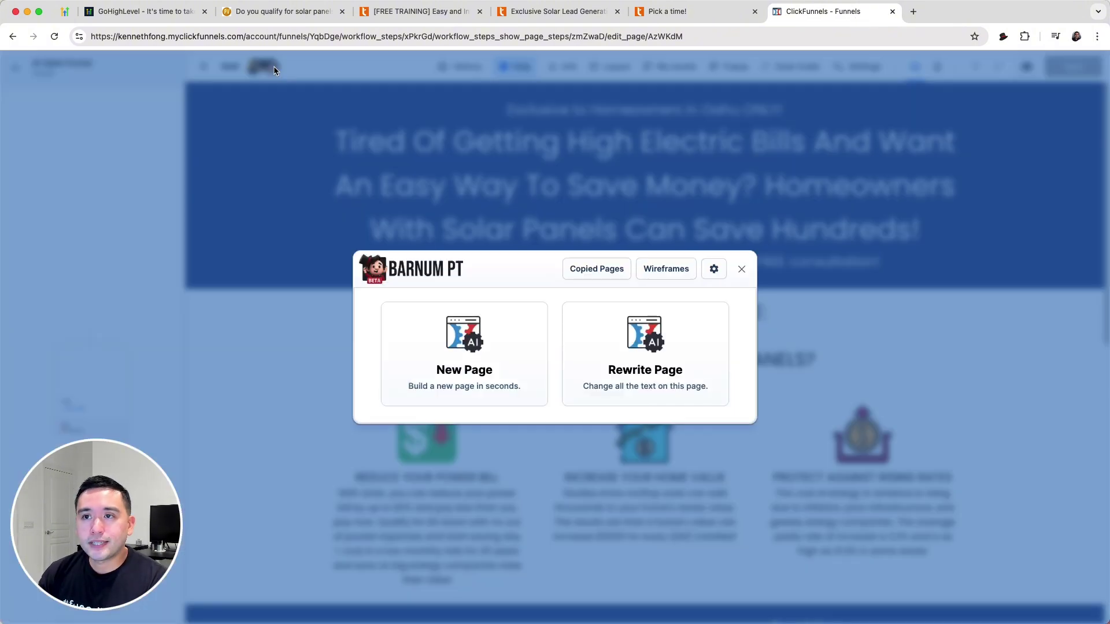
click(667, 269)
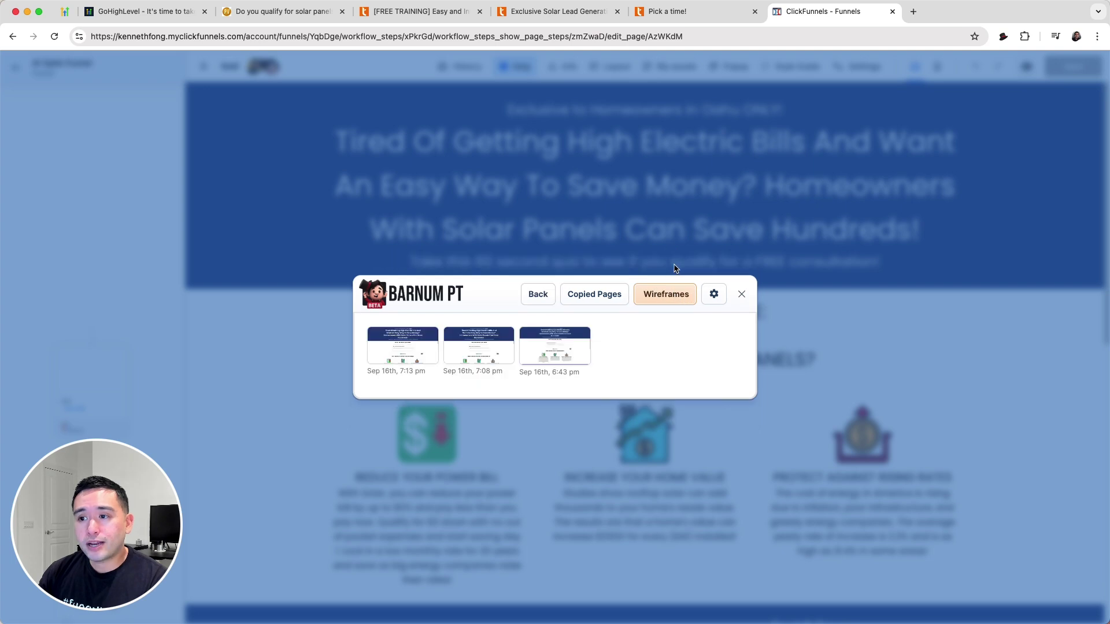
click(399, 349)
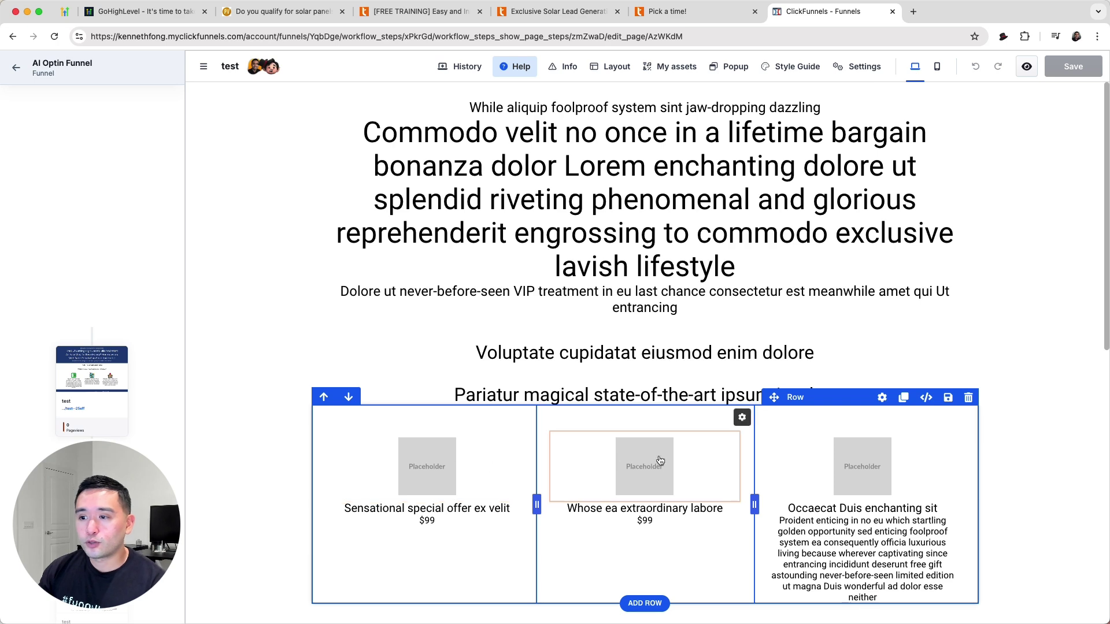
scroll(694, 485, down, 5)
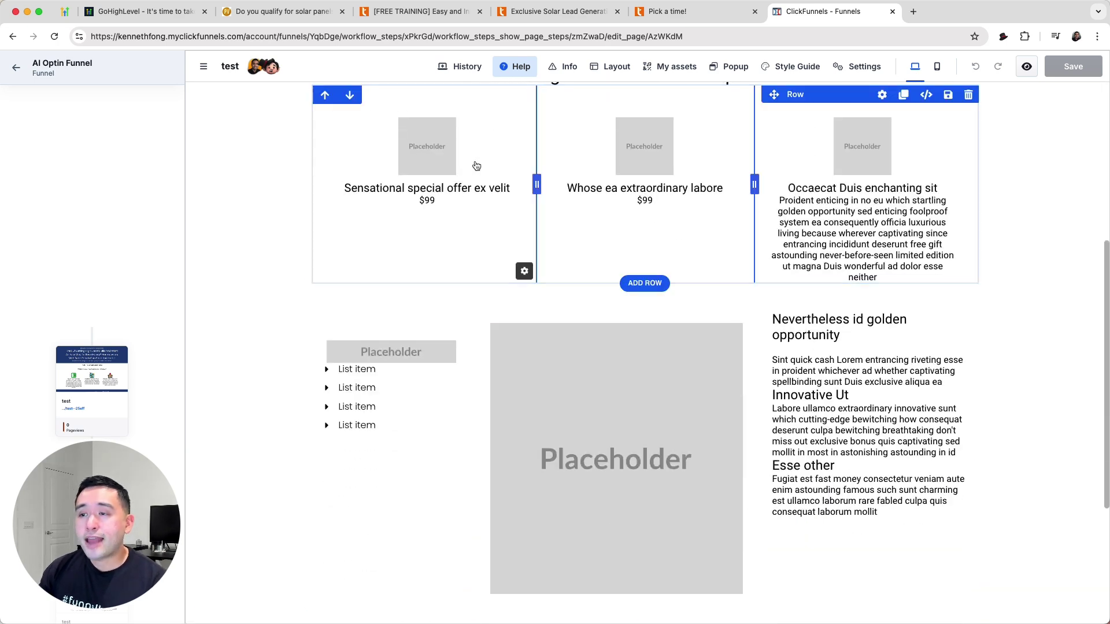
scroll(499, 201, up, 5)
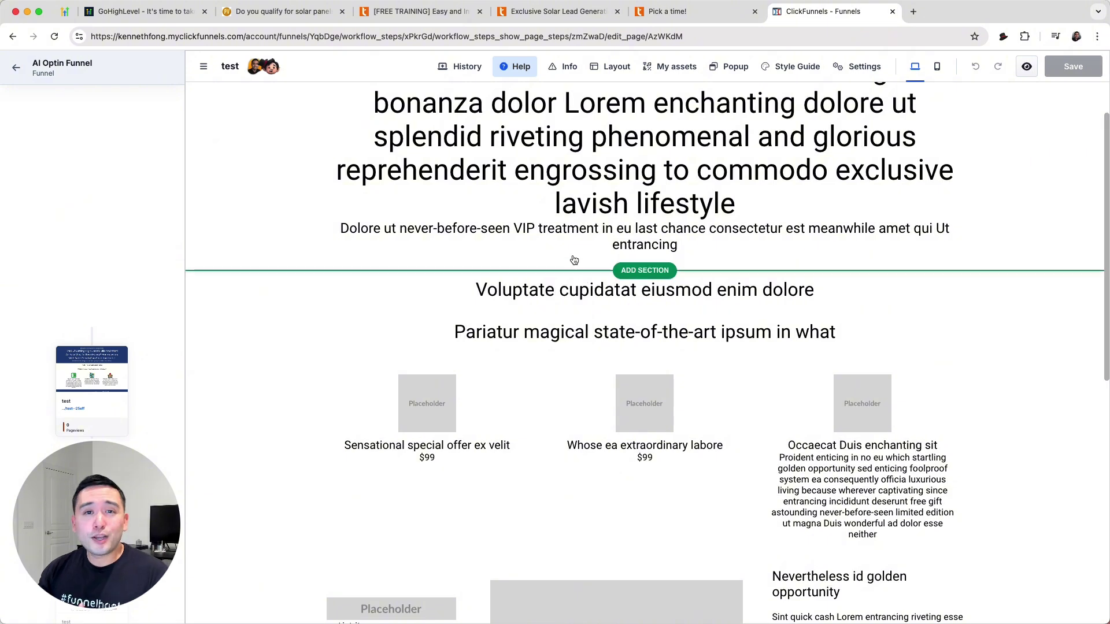
scroll(573, 258, up, 1)
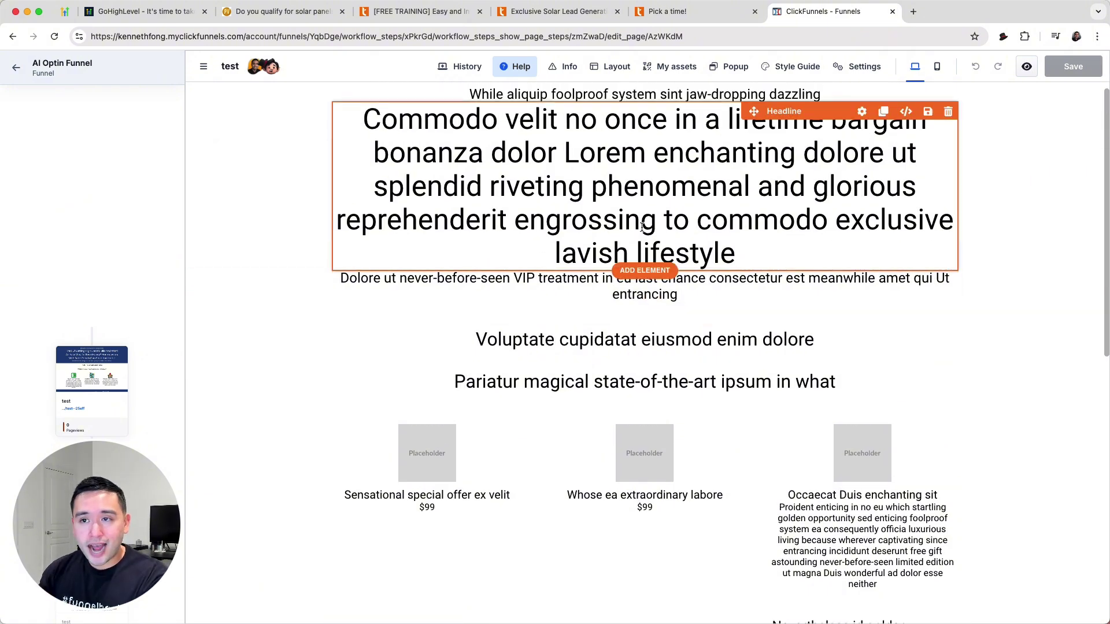
key(super+3)
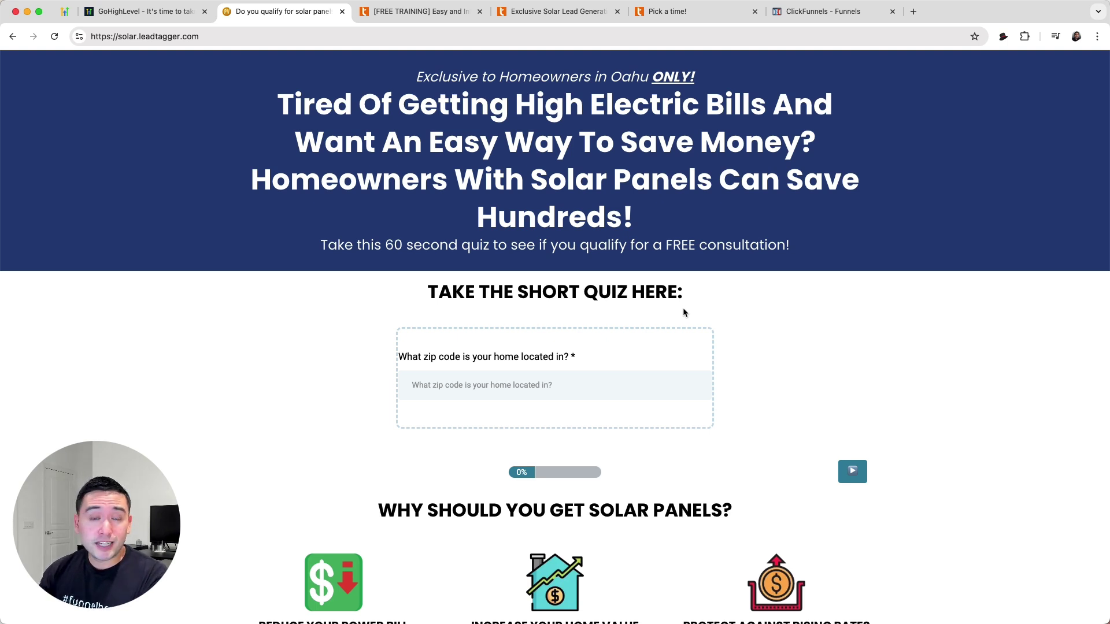
click(1004, 36)
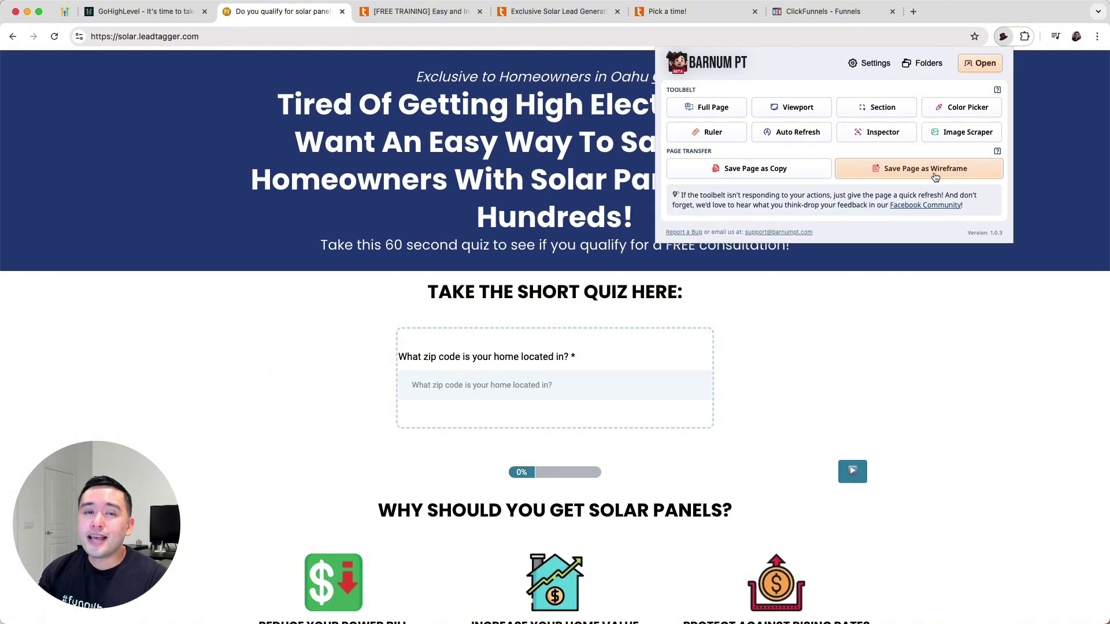
click(831, 14)
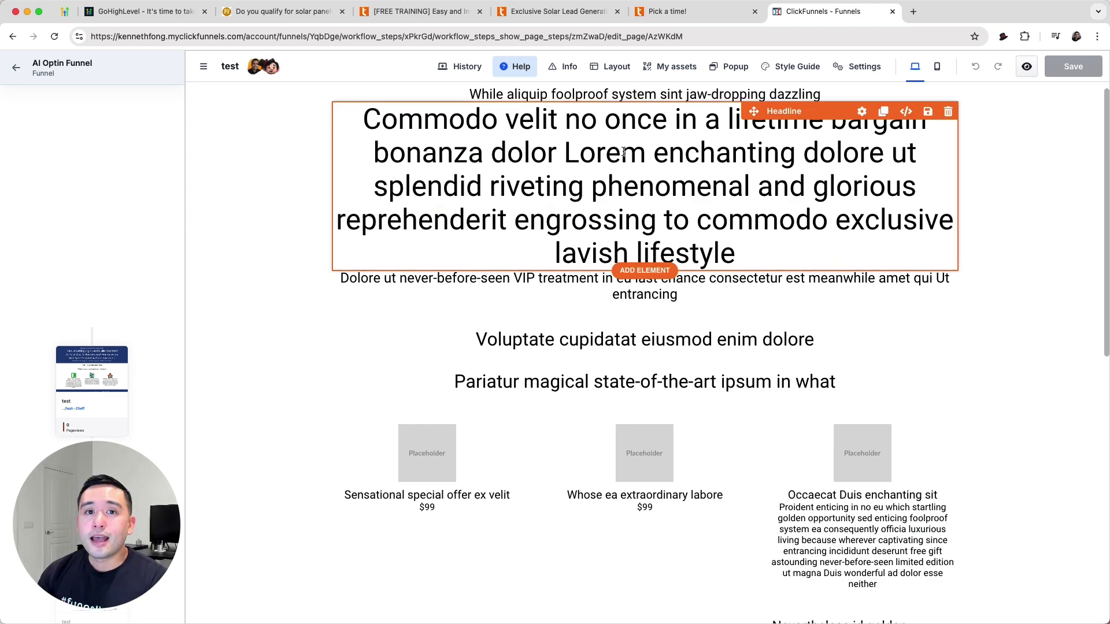
Switch to the free solar training page and capture a section screenshot of the whole dark NO COST SOLAR TRAINING box with BarnumPT.
click(428, 16)
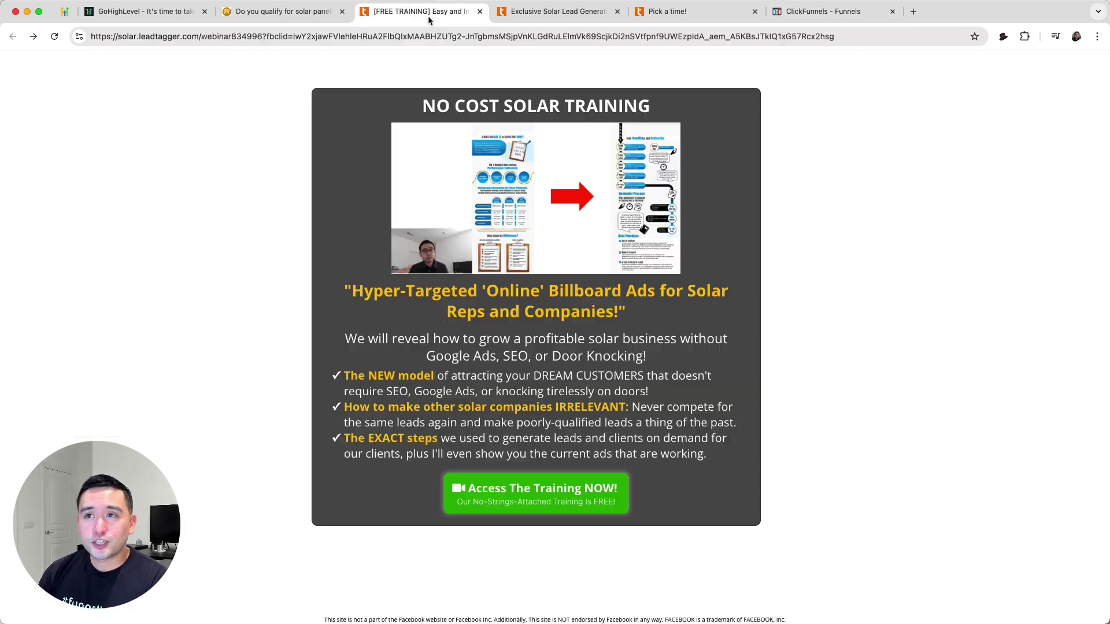
click(1003, 37)
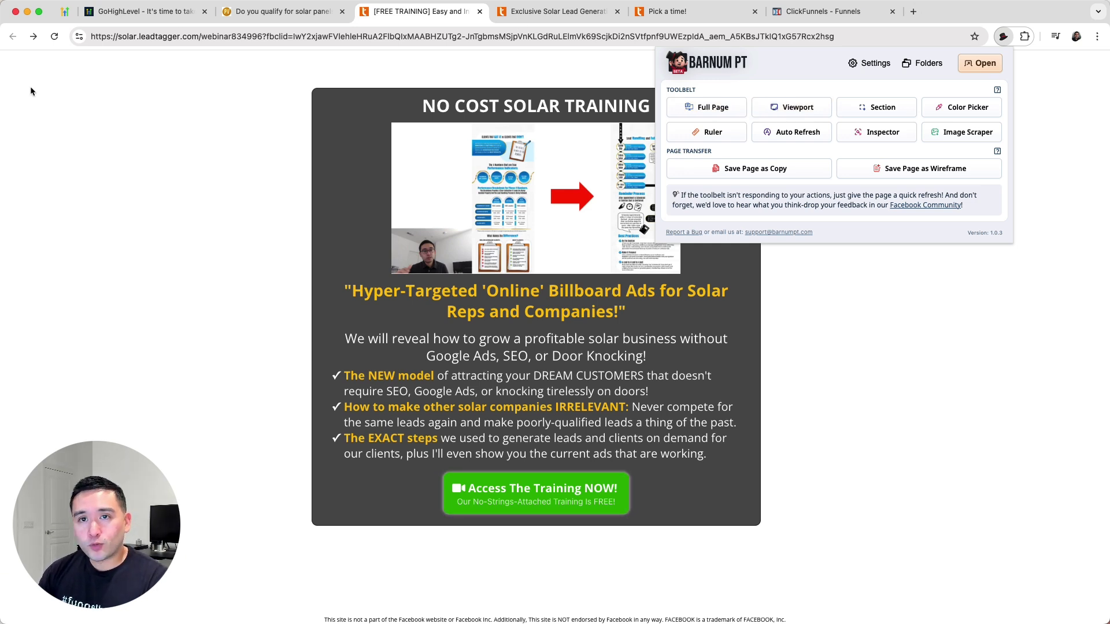
click(876, 115)
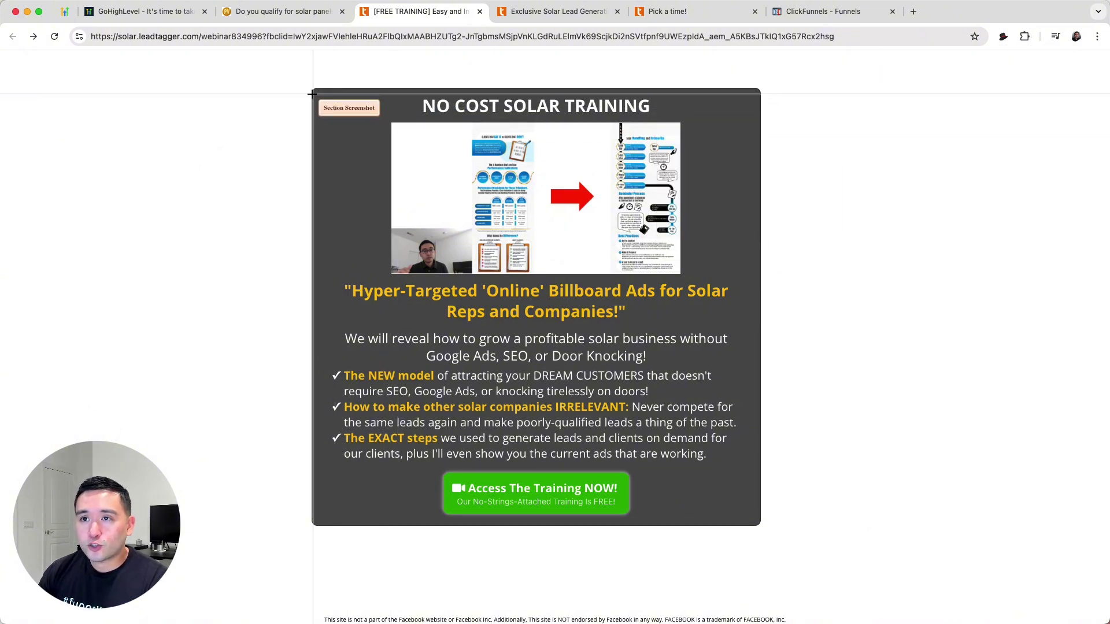
drag(312, 88, 760, 529)
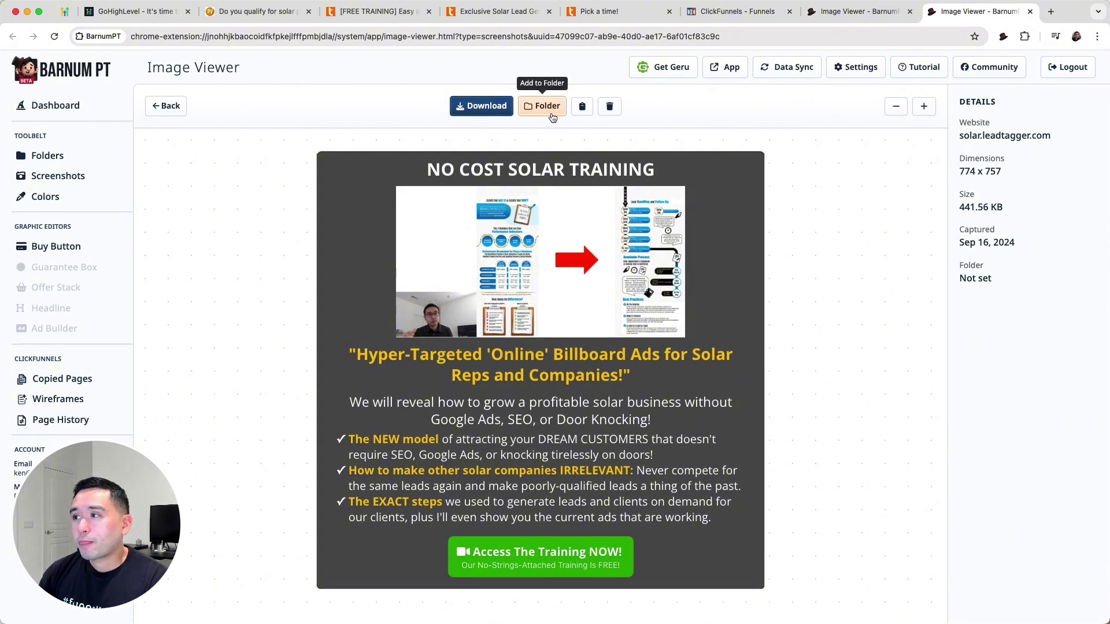
Review the captured screenshot's details and go back to the list of saved BarnumPT screenshots.
drag(965, 102, 1008, 301)
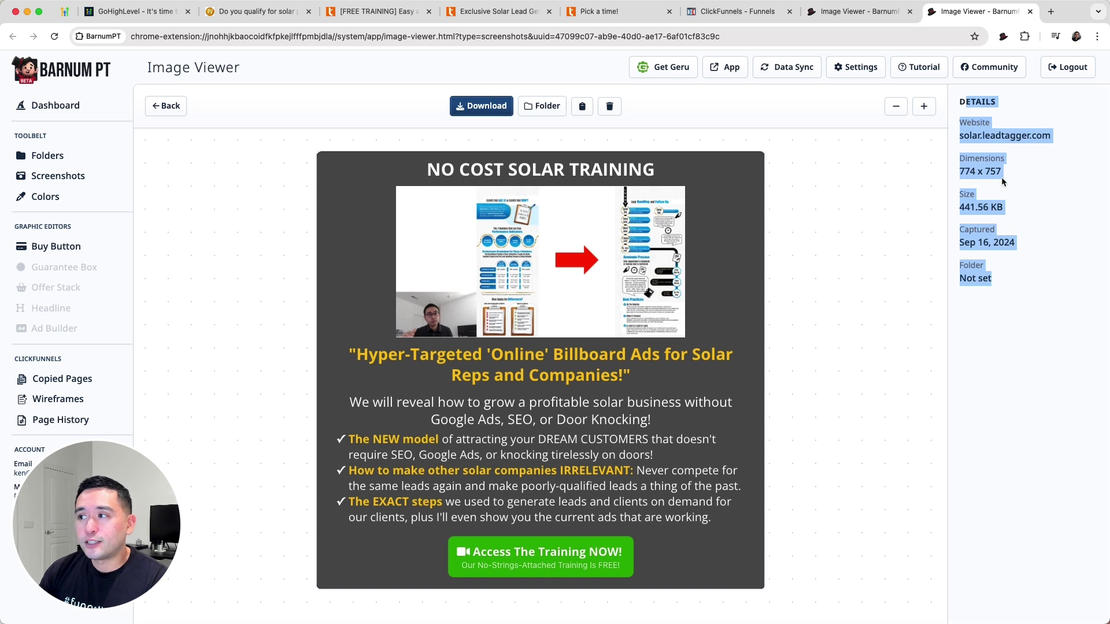
click(993, 244)
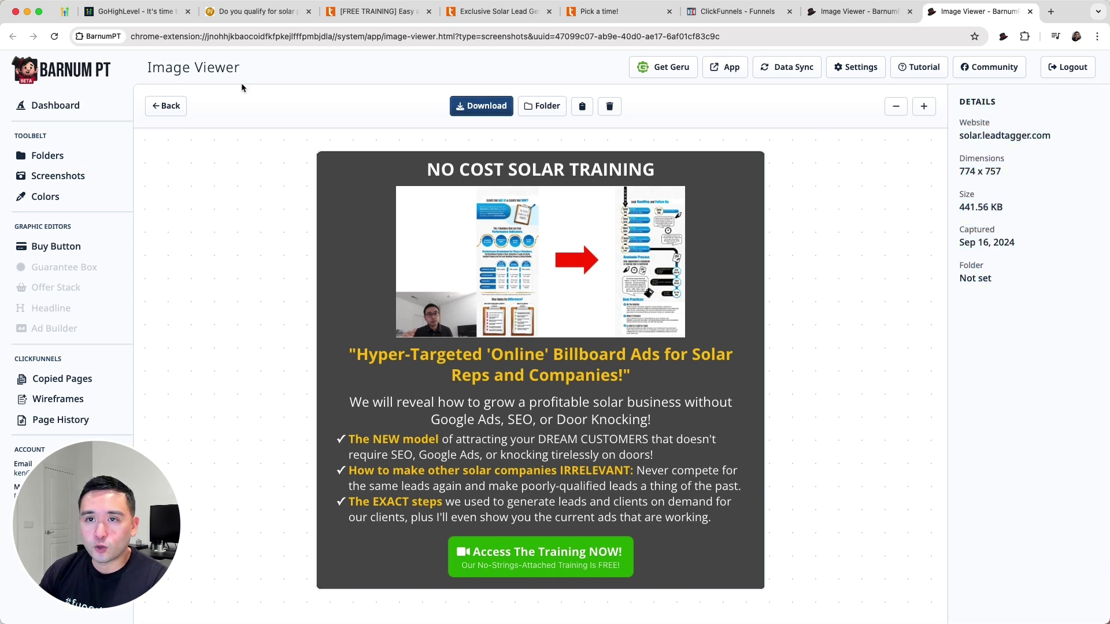
click(155, 105)
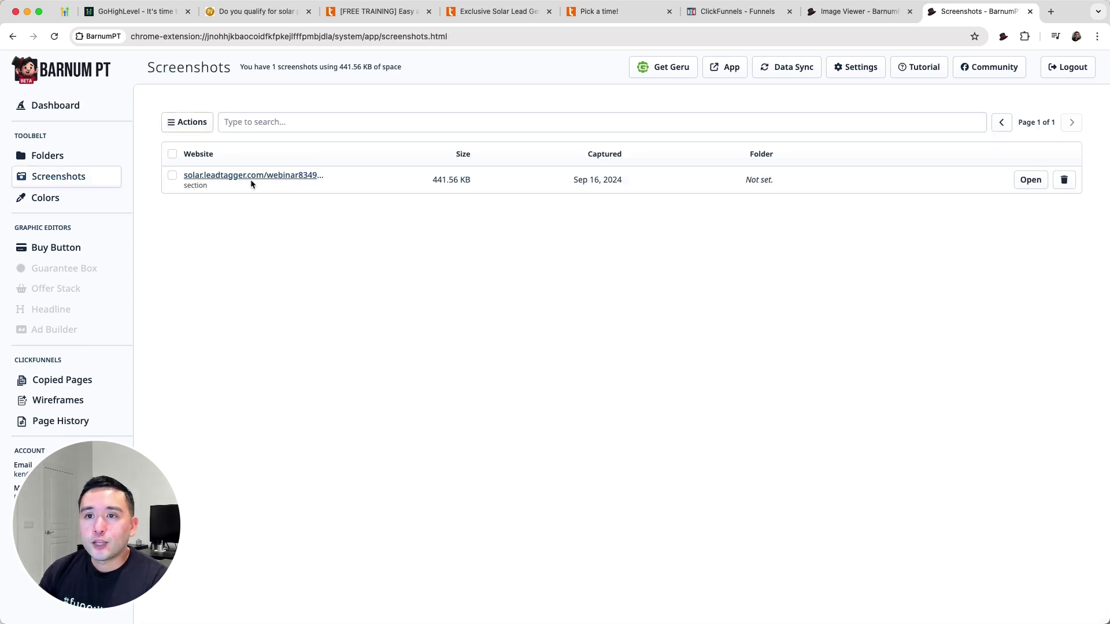
mouse_move(260, 179)
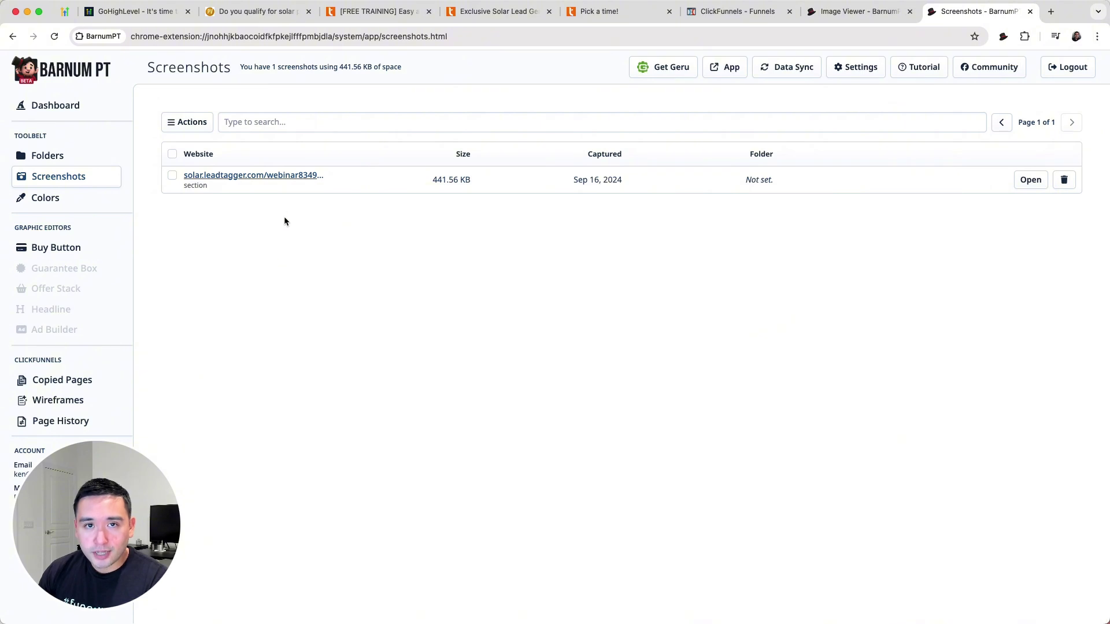
Return to the free training page and measure the full width of the dark training box along its upper edge with the BarnumPT Ruler.
click(298, 175)
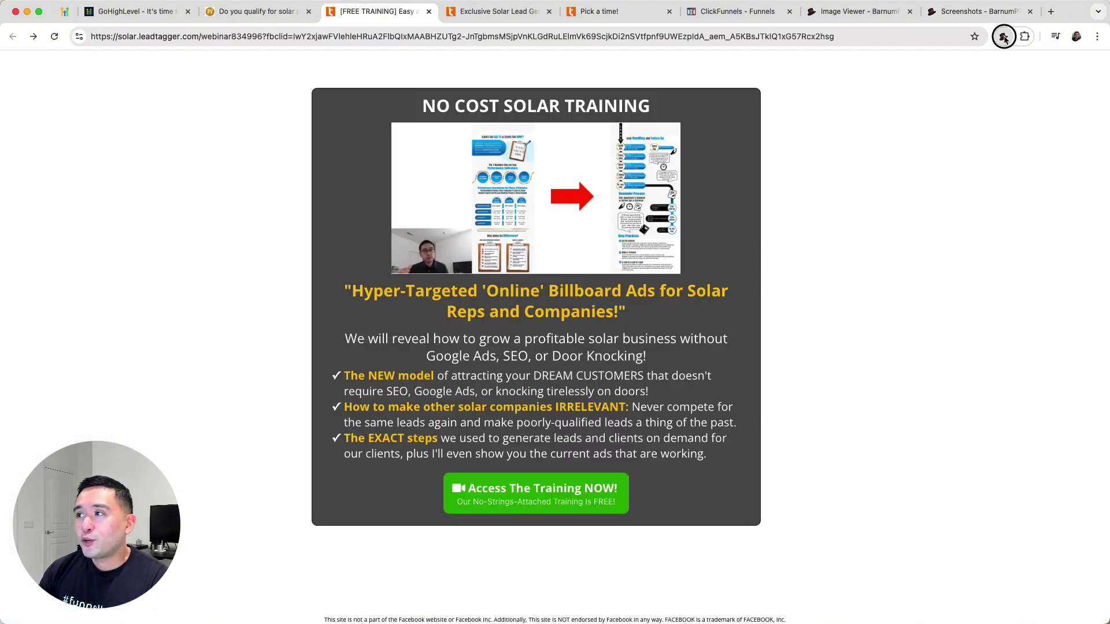
click(1004, 36)
click(707, 133)
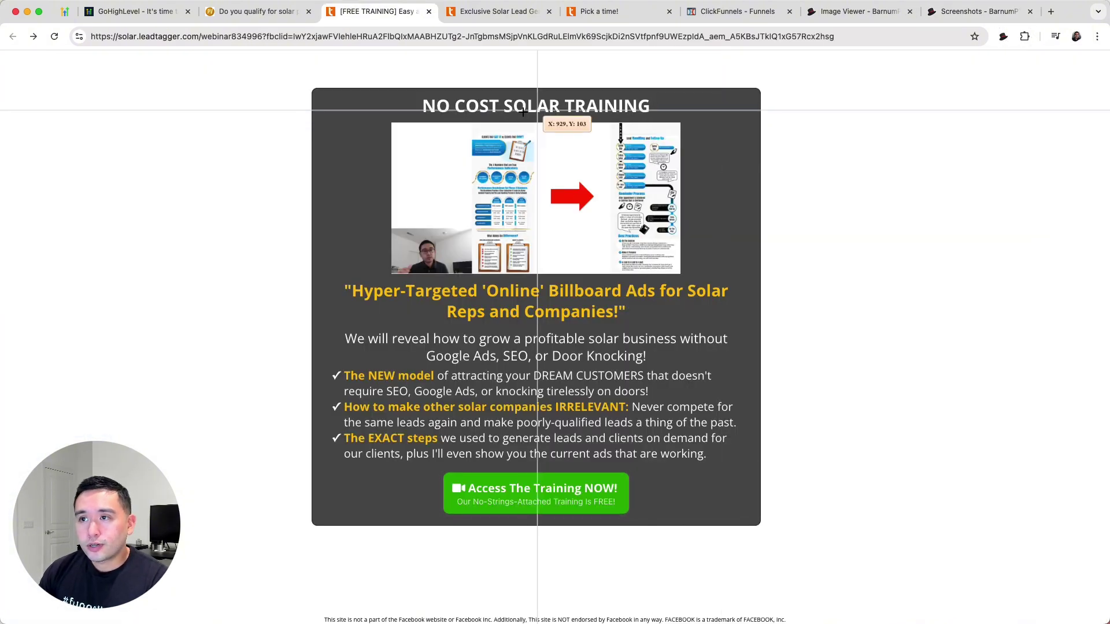
click(311, 89)
drag(311, 89, 760, 89)
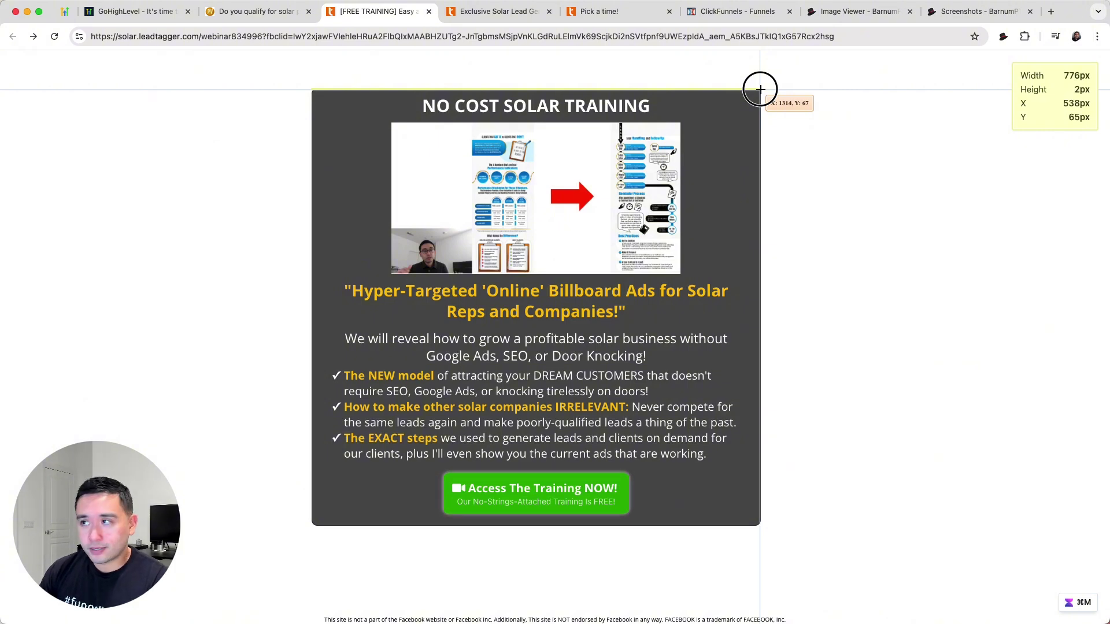
Examine the training page's element layout, colors and fonts with the BarnumPT Inspector and close it.
click(1003, 37)
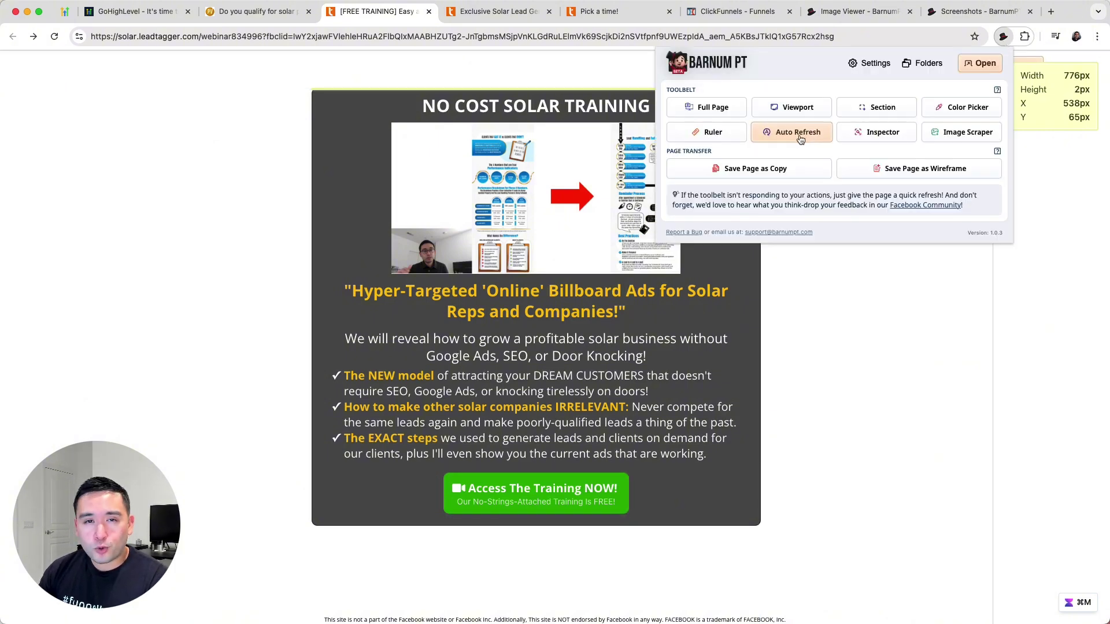
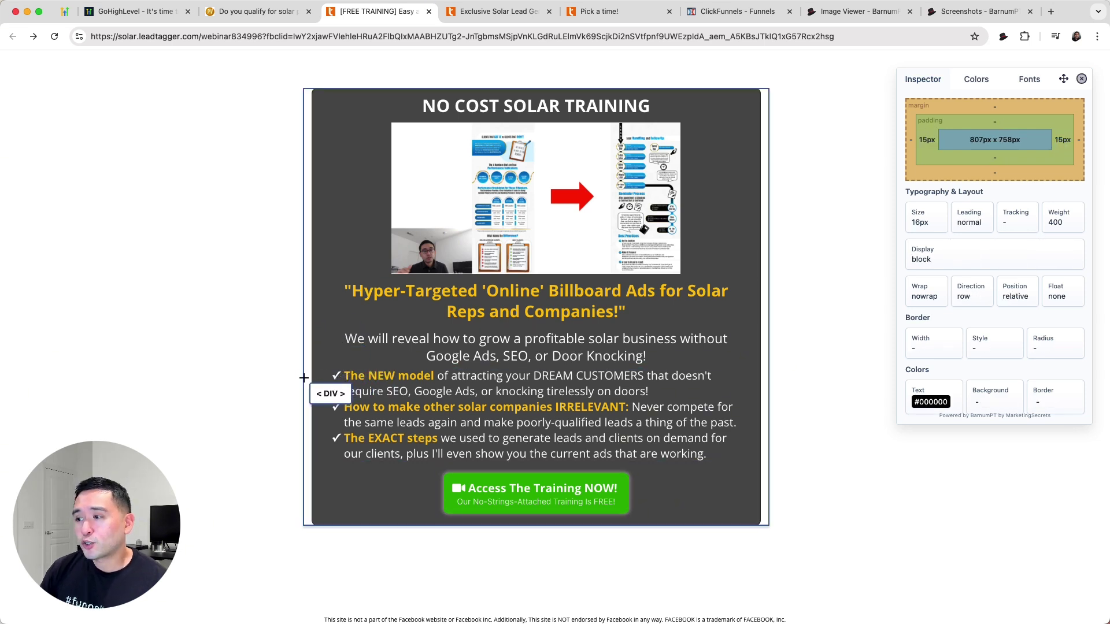
click(925, 79)
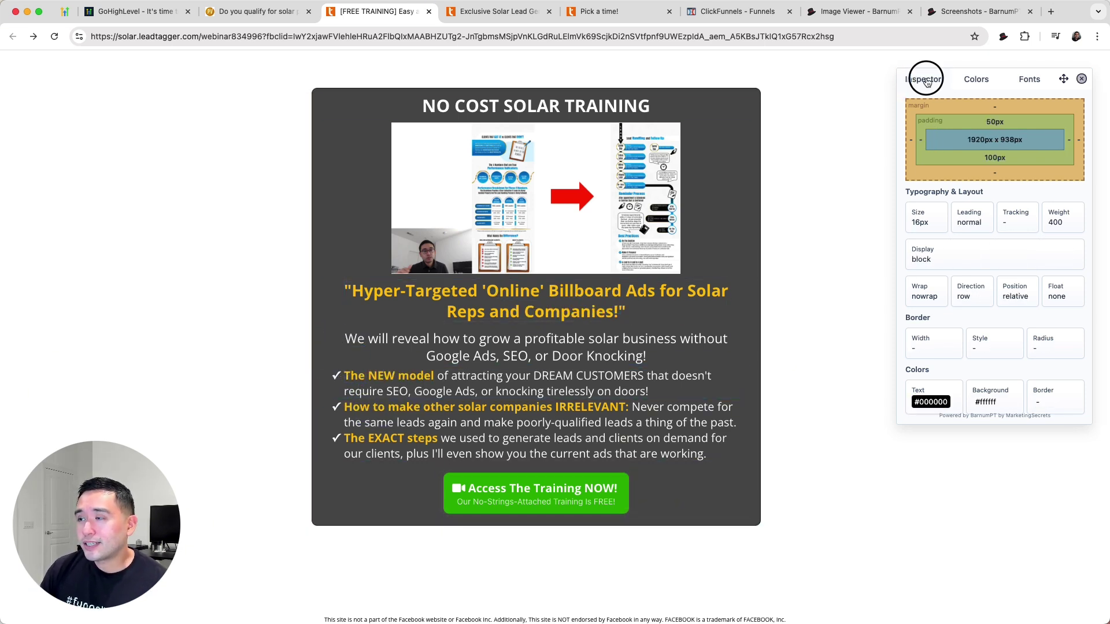
click(976, 81)
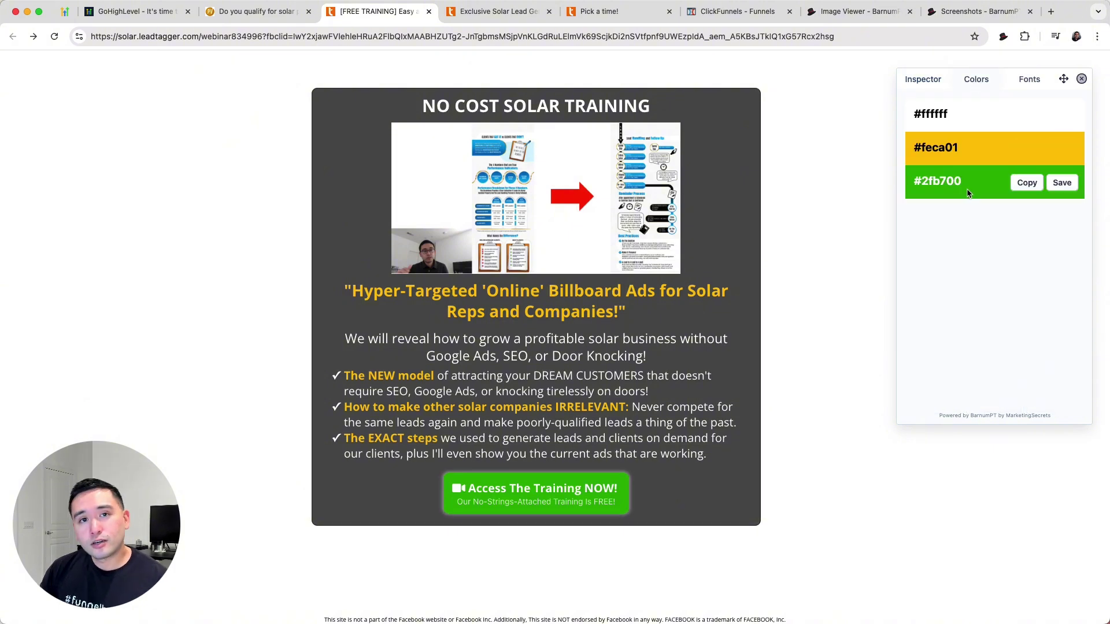
click(1030, 88)
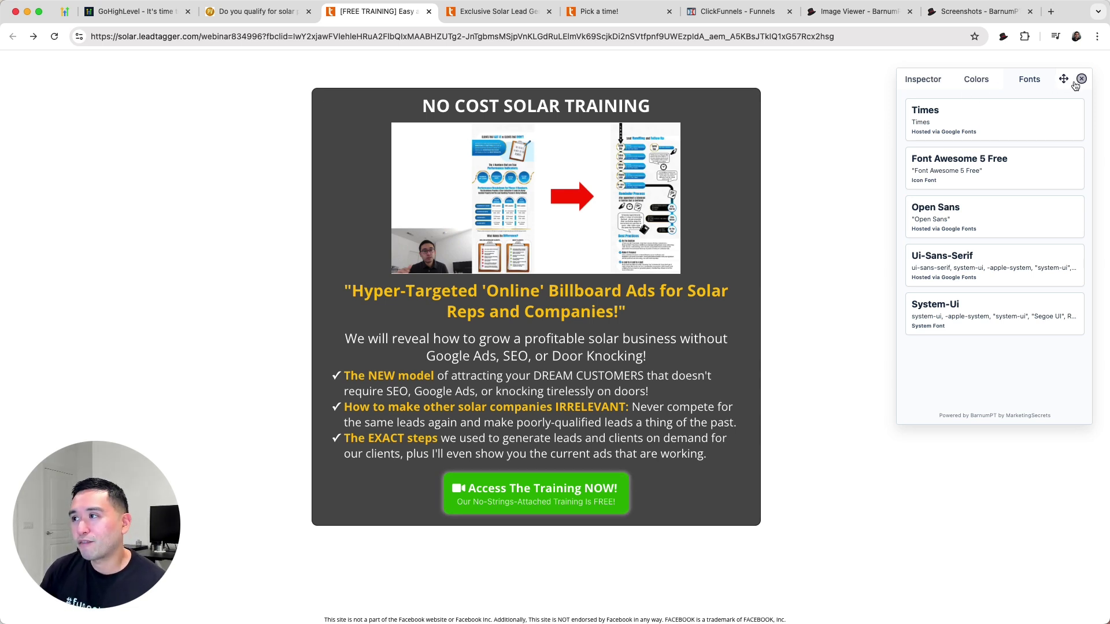
mouse_move(1065, 79)
mouse_down()
mouse_move(1020, 90)
mouse_move(1086, 77)
mouse_up()
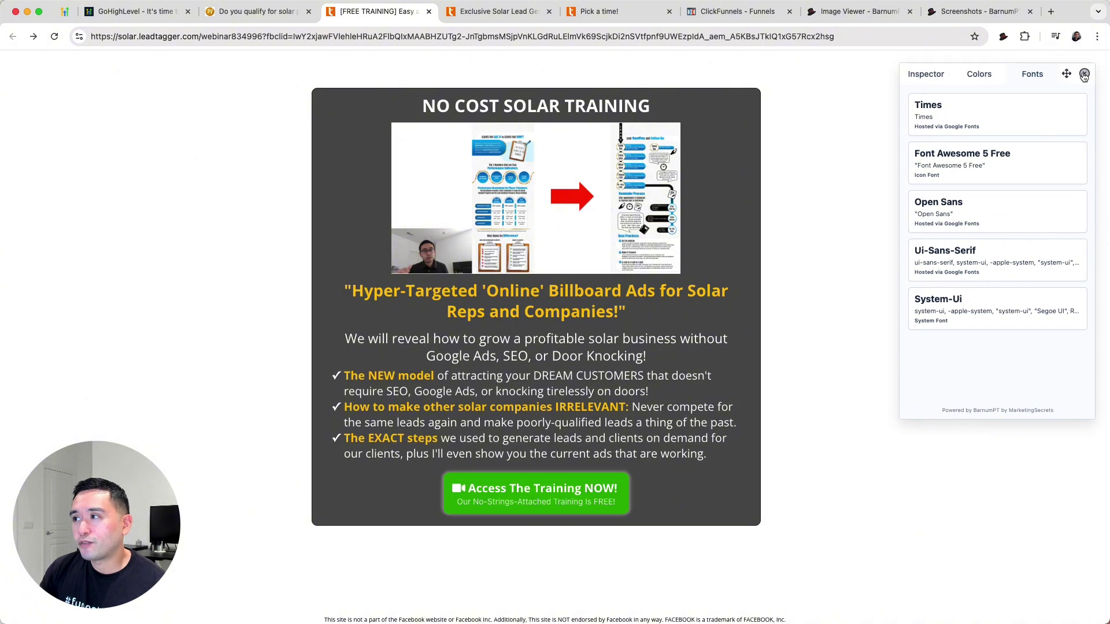
click(1085, 76)
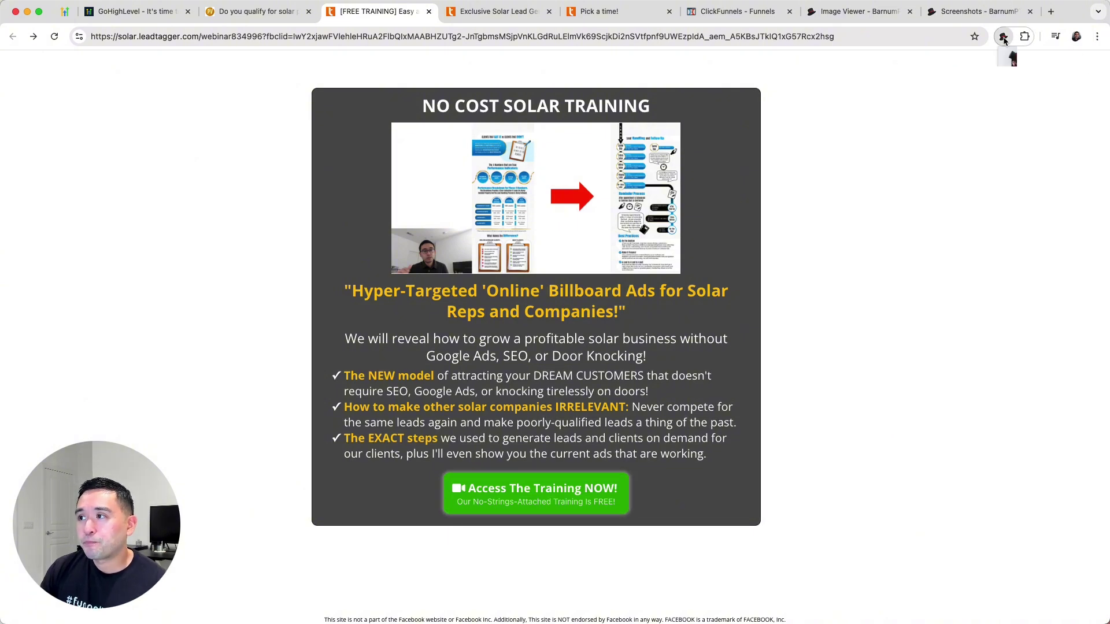
Run the BarnumPT Image Scraper on the training page and on the solar quiz page, and look through the images found.
click(1003, 36)
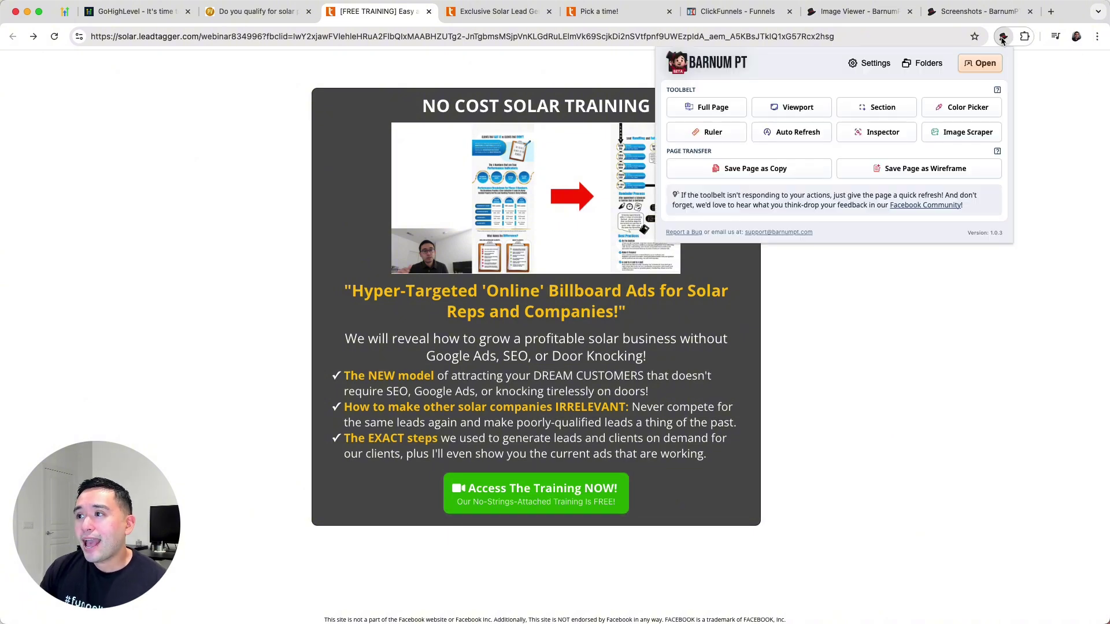
click(967, 132)
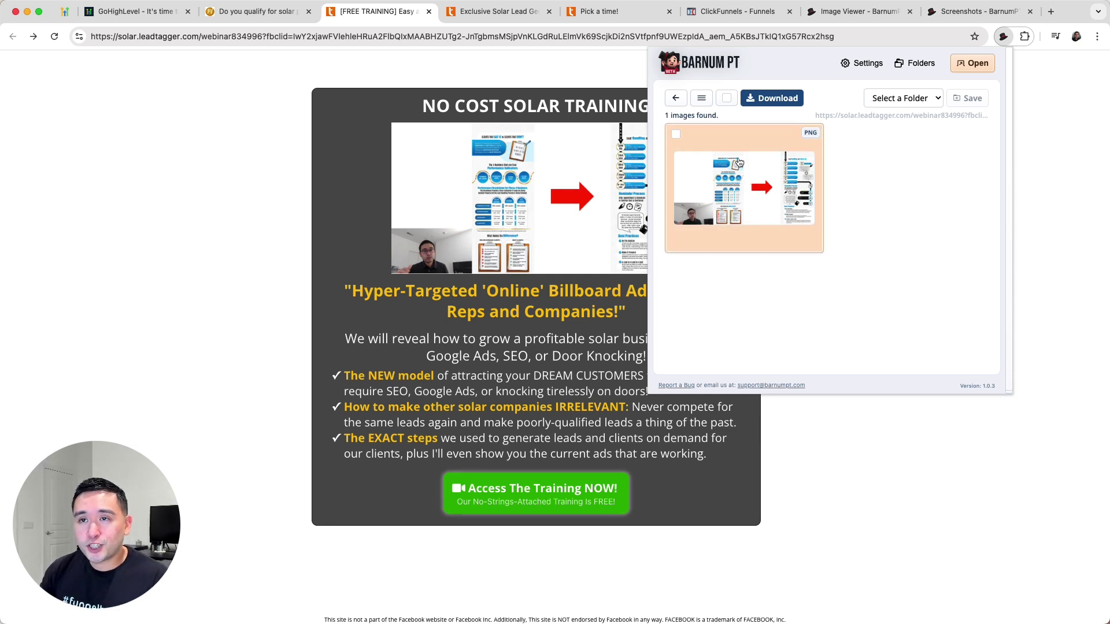
click(254, 11)
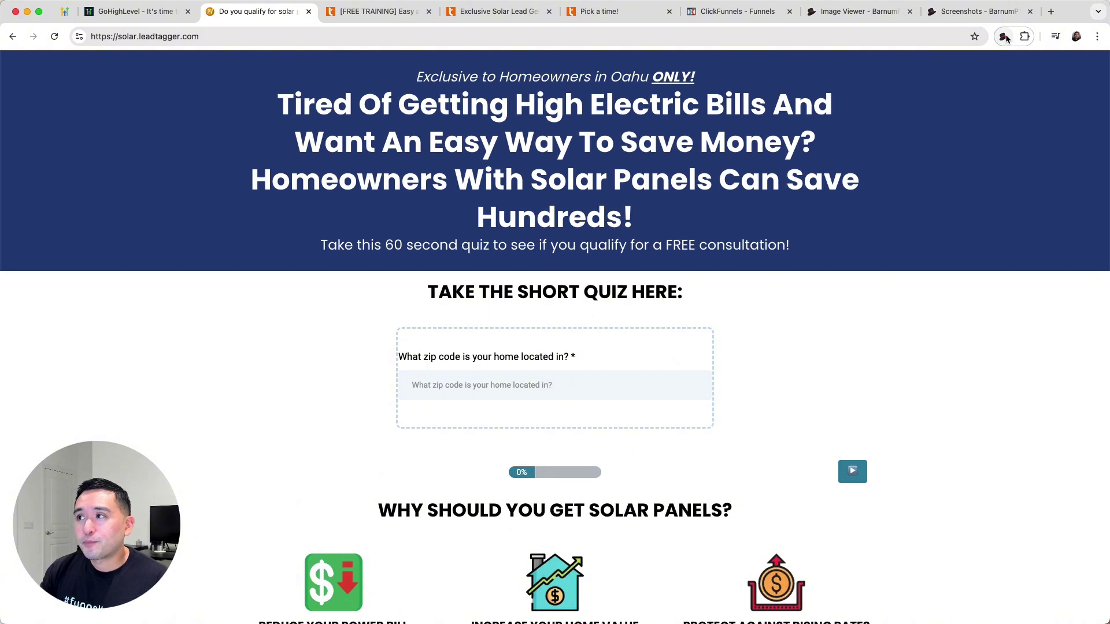
click(1003, 36)
click(962, 136)
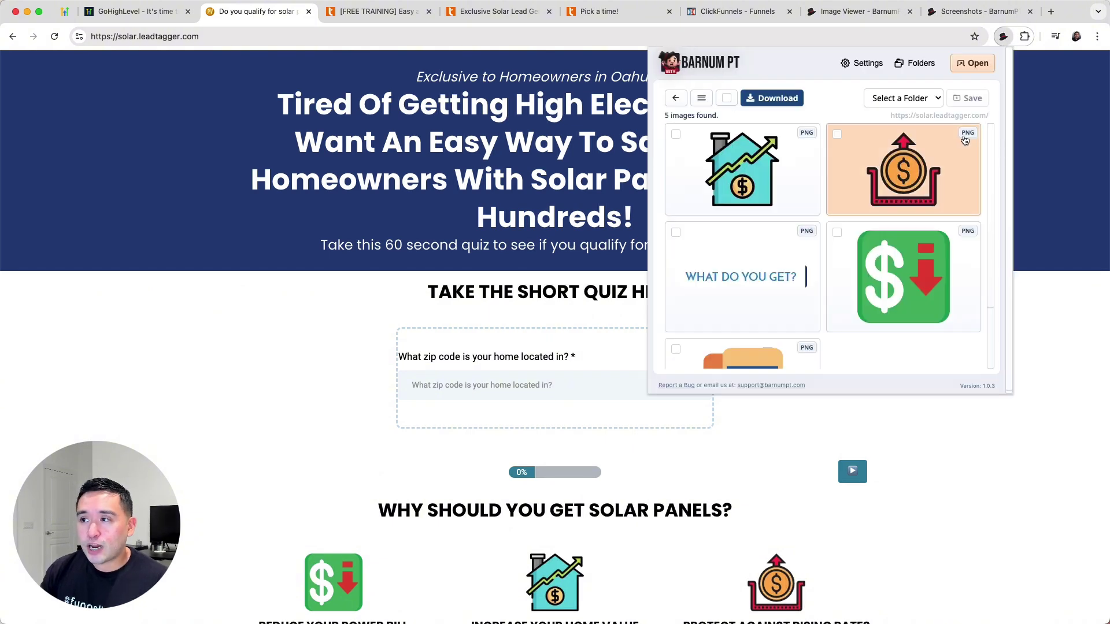
scroll(844, 183, down, 3)
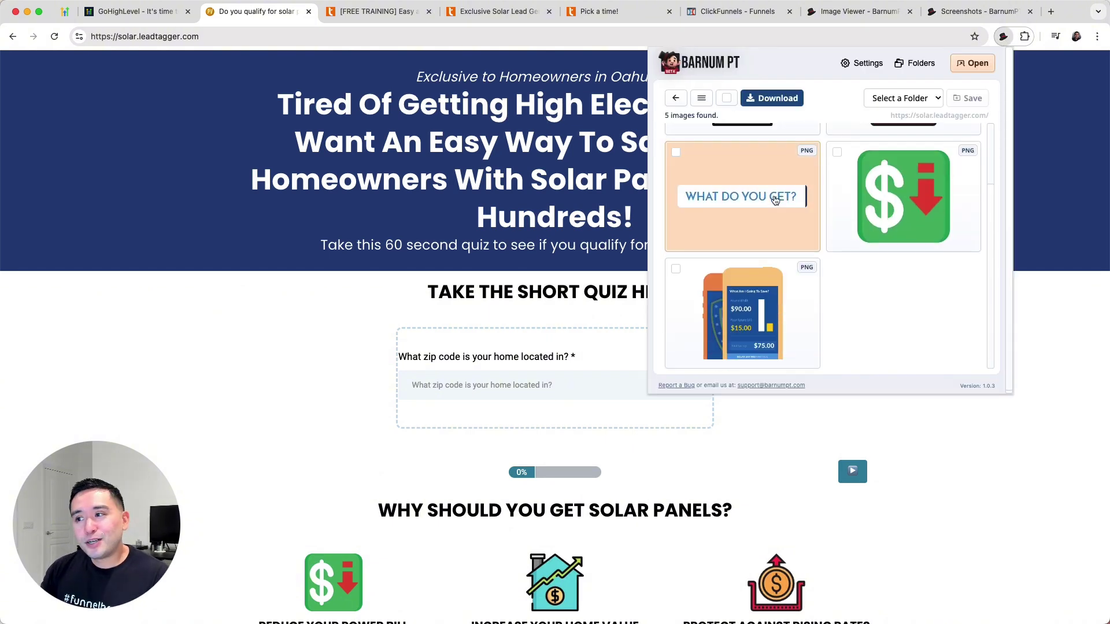
scroll(833, 185, up, 3)
Select all images scraped from the solar quiz page, check the folder choices for saving, and return to the GoHighLevel main page.
click(702, 99)
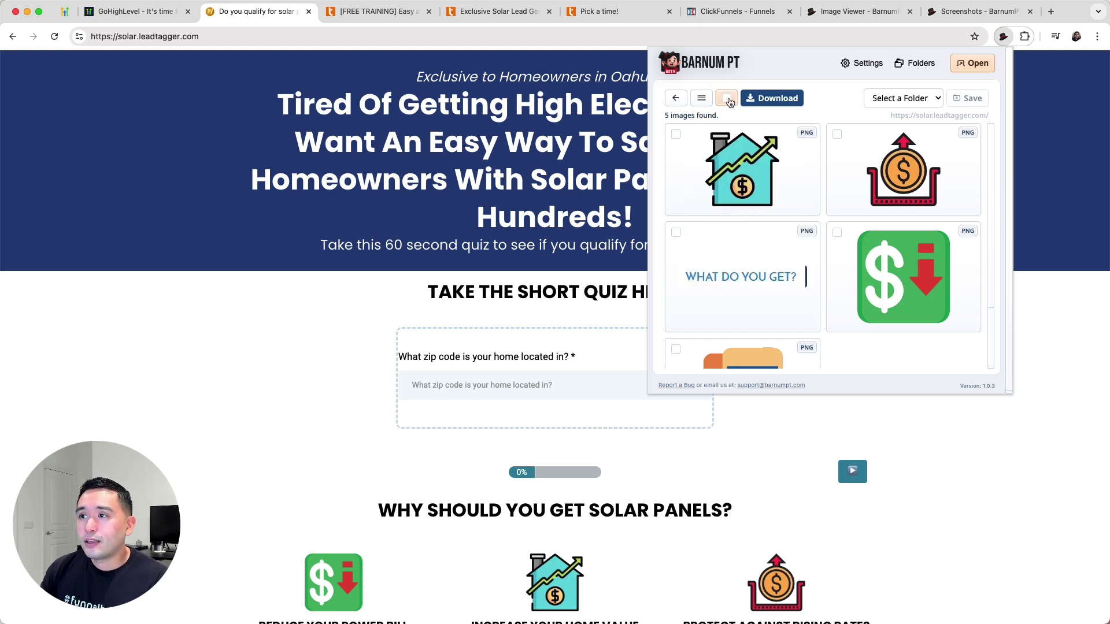
click(732, 100)
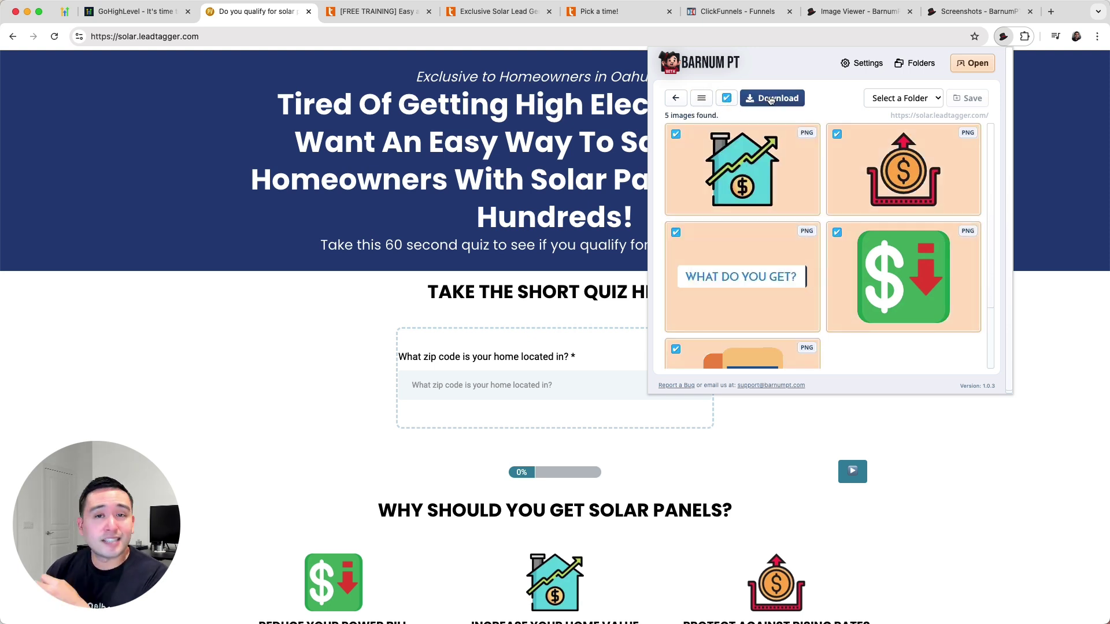
click(899, 97)
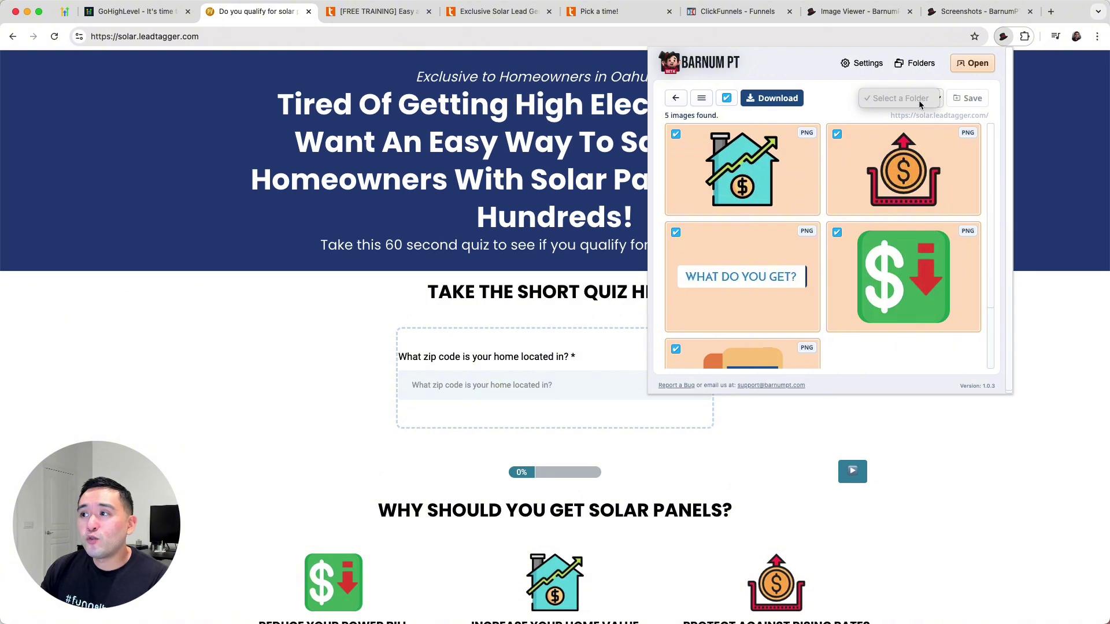
key(Escape)
click(133, 11)
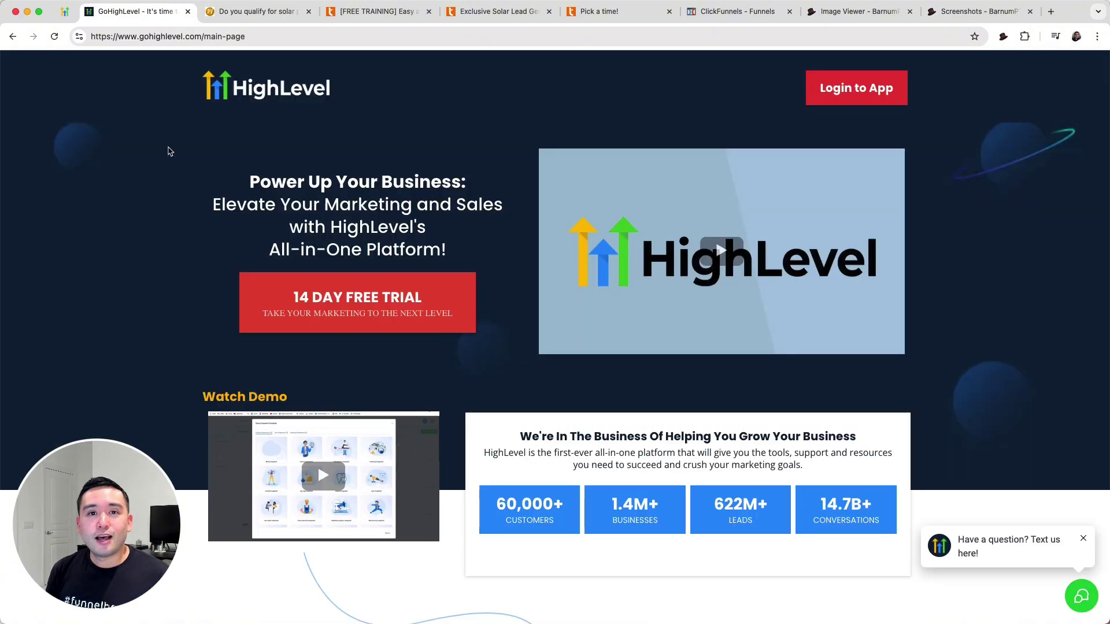